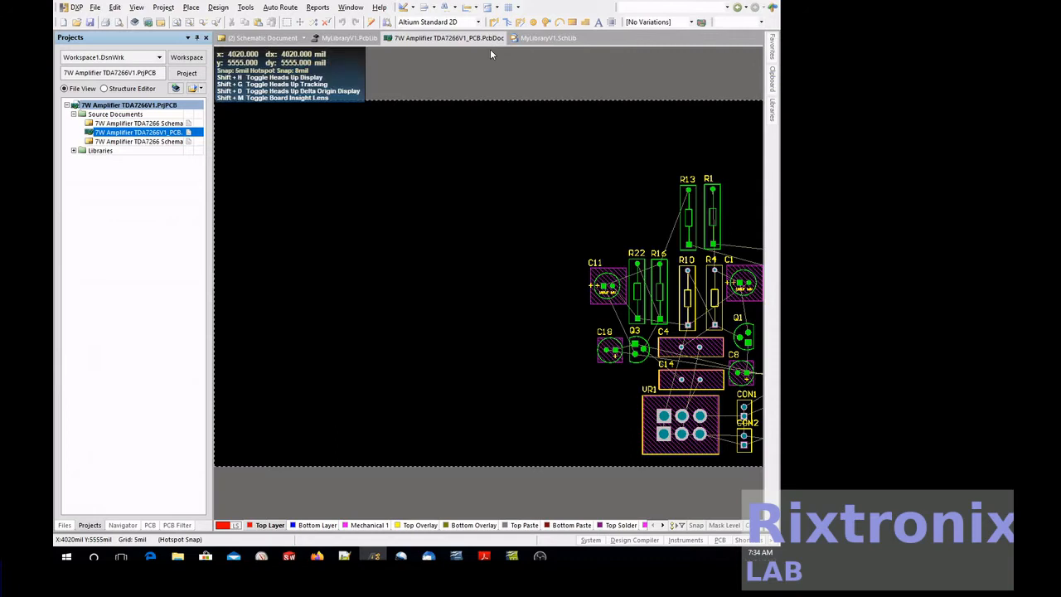
Examine the first schematic page around transistors Q3 and Q1 and the parts connected to potentiometer VR2.
{"action": "left_click", "coordinate": [273, 40]}
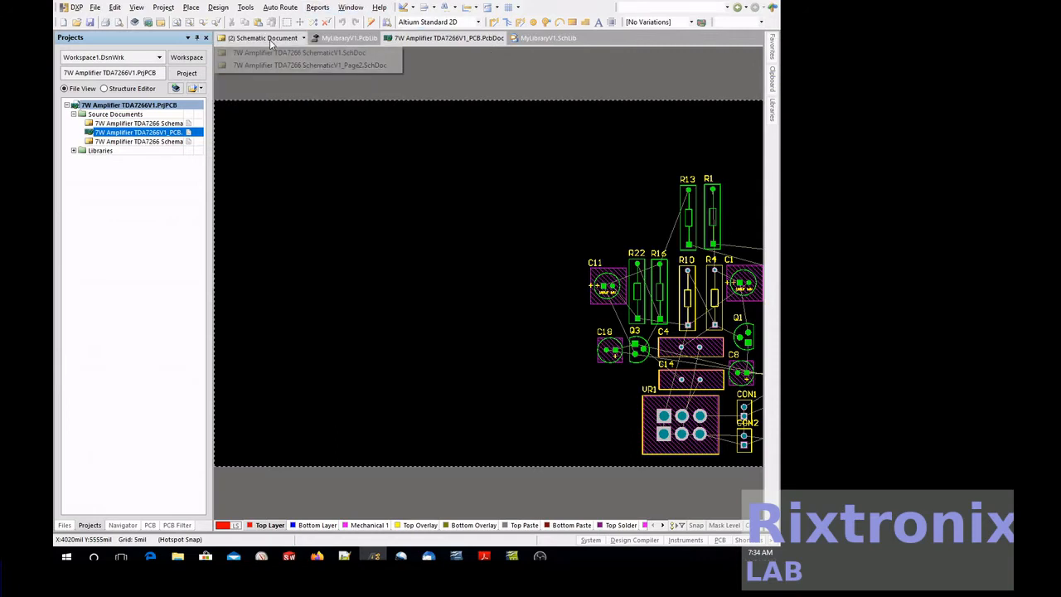
{"action": "left_click", "coordinate": [271, 53]}
{"action": "scroll", "coordinate": [448, 209], "scroll_direction": "down", "scroll_amount": 1}
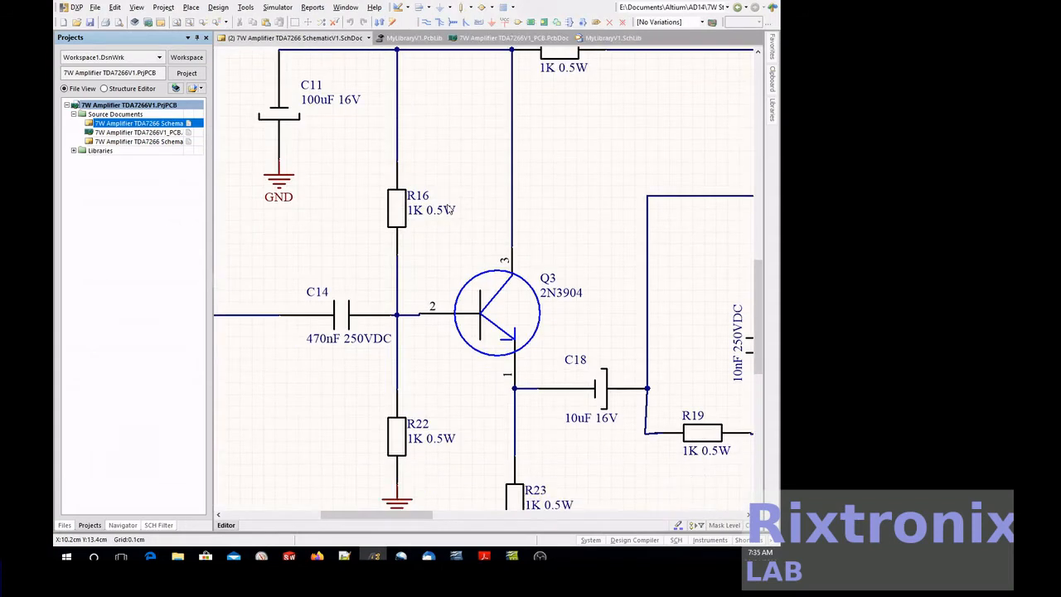
{"action": "left_click_drag", "start_coordinate": [367, 517], "coordinate": [417, 517]}
{"action": "scroll", "coordinate": [490, 402], "scroll_direction": "up", "scroll_amount": 12}
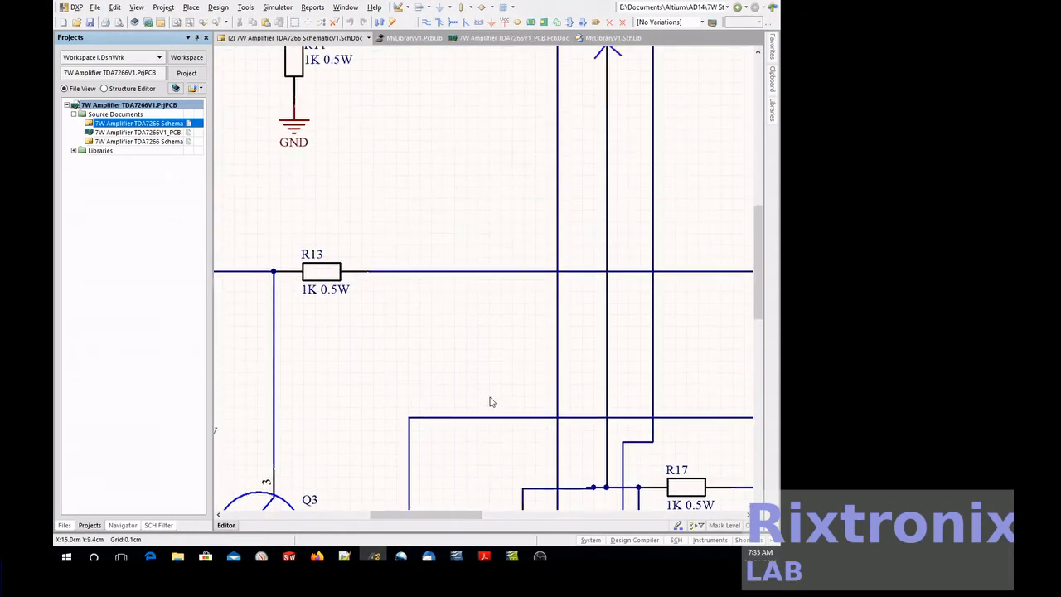
{"action": "scroll", "coordinate": [489, 402], "scroll_direction": "up", "scroll_amount": 5}
{"action": "scroll", "coordinate": [490, 402], "scroll_direction": "down", "scroll_amount": 3}
{"action": "scroll", "coordinate": [490, 402], "scroll_direction": "down", "scroll_amount": 4}
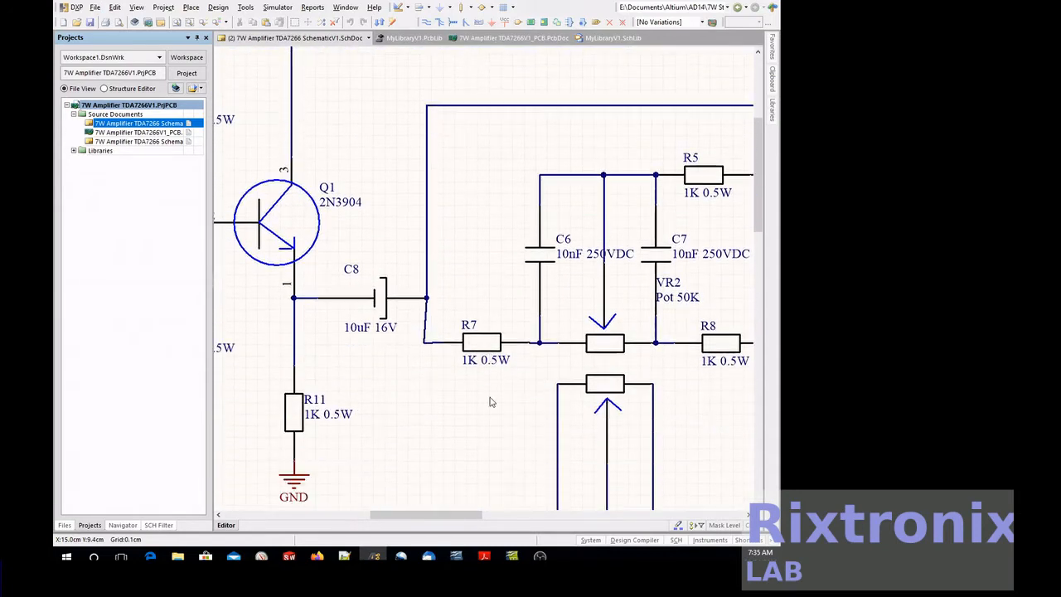
{"action": "scroll", "coordinate": [490, 402], "scroll_direction": "up", "scroll_amount": 4}
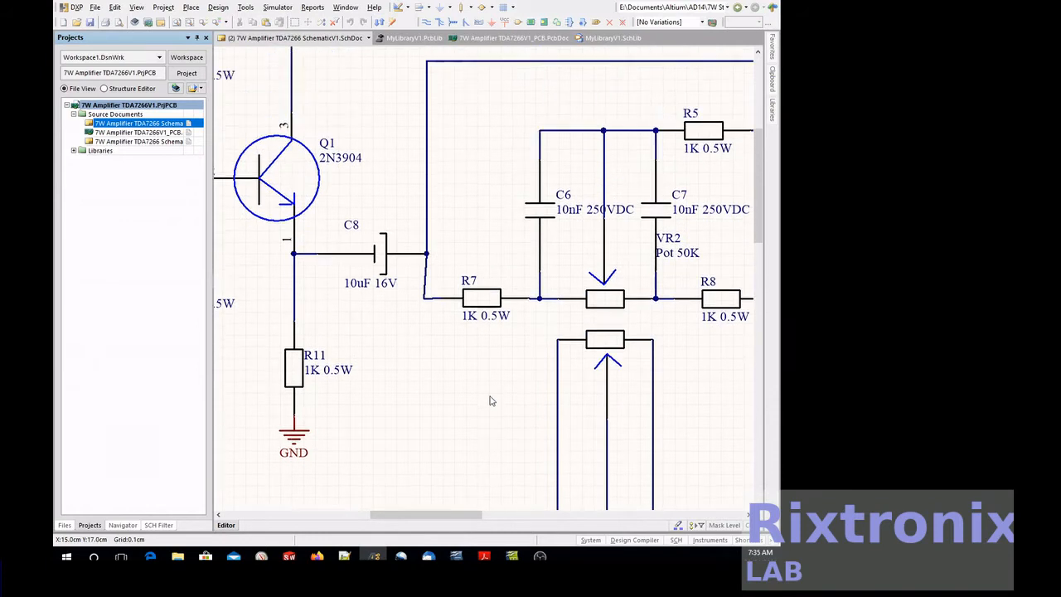
{"action": "scroll", "coordinate": [490, 401], "scroll_direction": "down", "scroll_amount": 3}
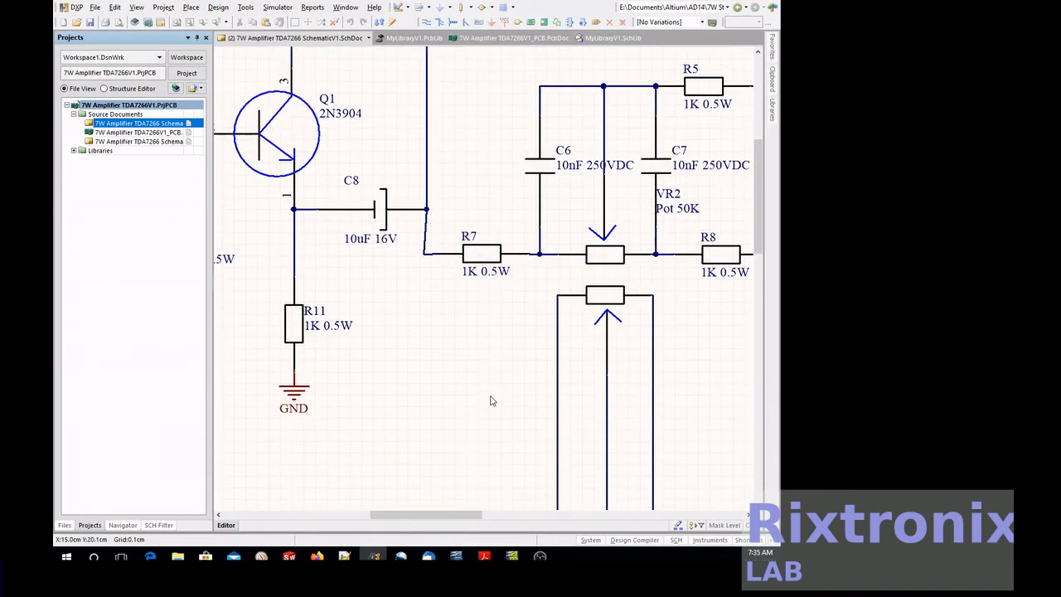
{"action": "scroll", "coordinate": [490, 401], "scroll_direction": "down", "scroll_amount": 2}
{"action": "scroll", "coordinate": [490, 401], "scroll_direction": "up", "scroll_amount": 2}
In the PCB document, move potentiometer VR2 onto the board beside VR1, rotated to match VR1's horizontal orientation.
{"action": "left_click", "coordinate": [514, 39]}
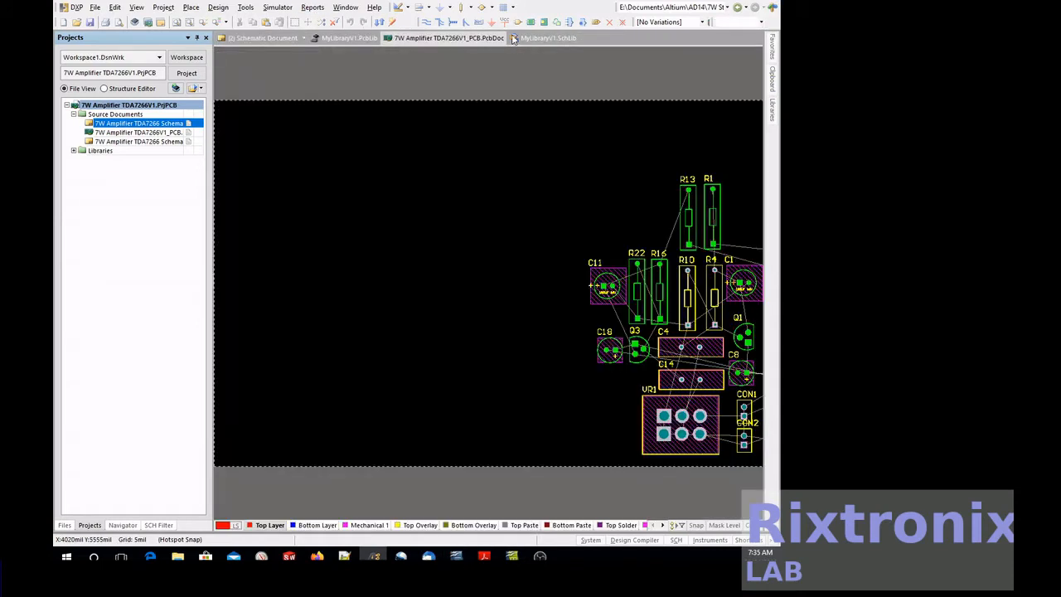
{"action": "right_click_drag", "start_coordinate": [596, 173], "coordinate": [276, 204]}
{"action": "right_click_drag", "start_coordinate": [707, 239], "coordinate": [521, 246]}
{"action": "right_click_drag", "start_coordinate": [592, 249], "coordinate": [477, 243]}
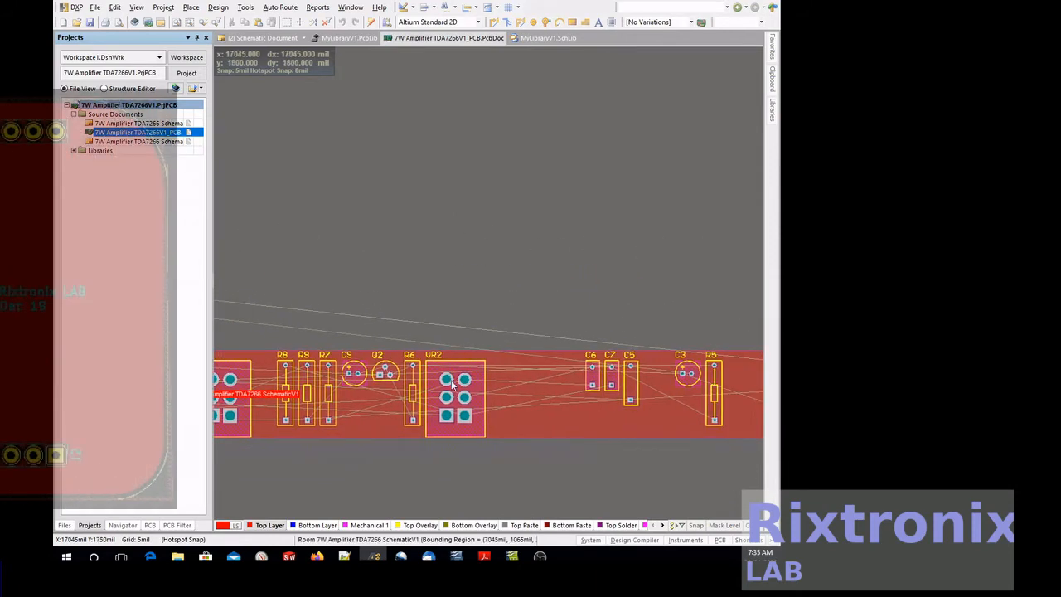
{"action": "left_click_drag", "start_coordinate": [453, 399], "coordinate": [449, 402]}
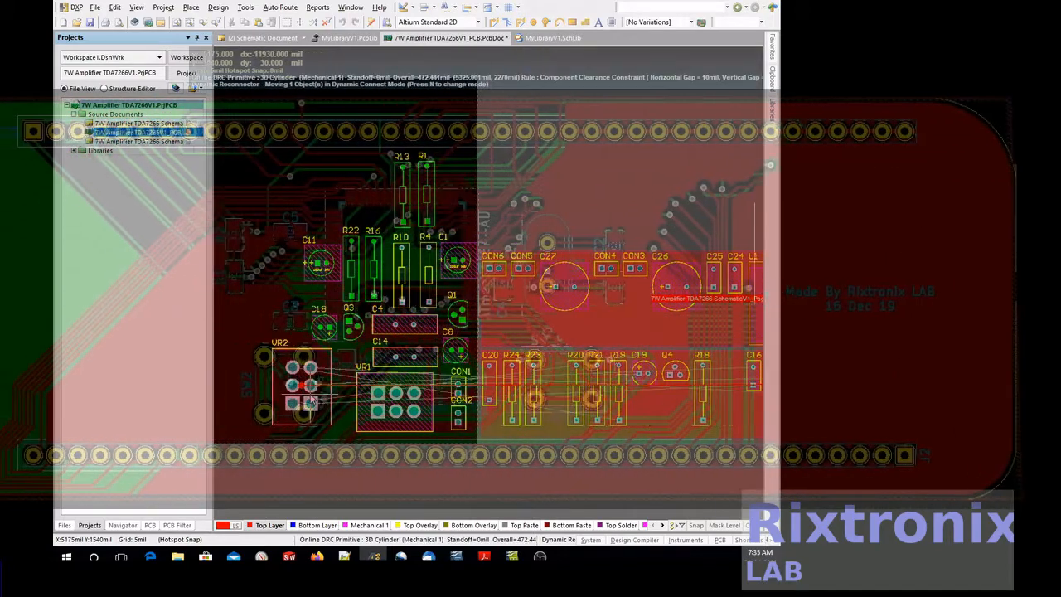
{"action": "left_click_drag", "start_coordinate": [313, 399], "coordinate": [295, 411]}
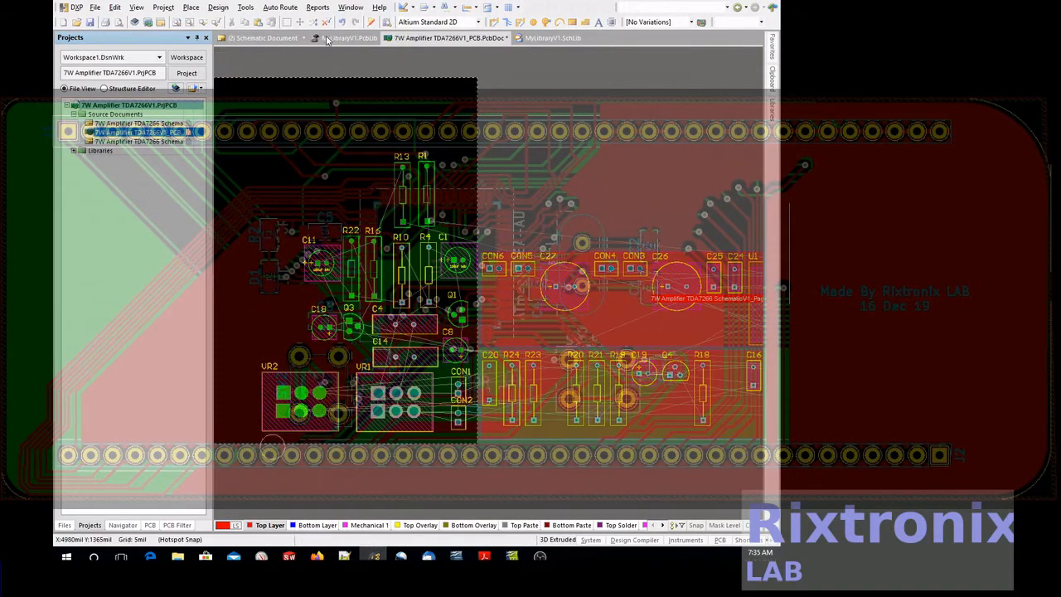
Check VR2's connections in the schematic and move capacitors C6 and C7 onto the board just above VR2.
{"action": "left_click", "coordinate": [280, 50]}
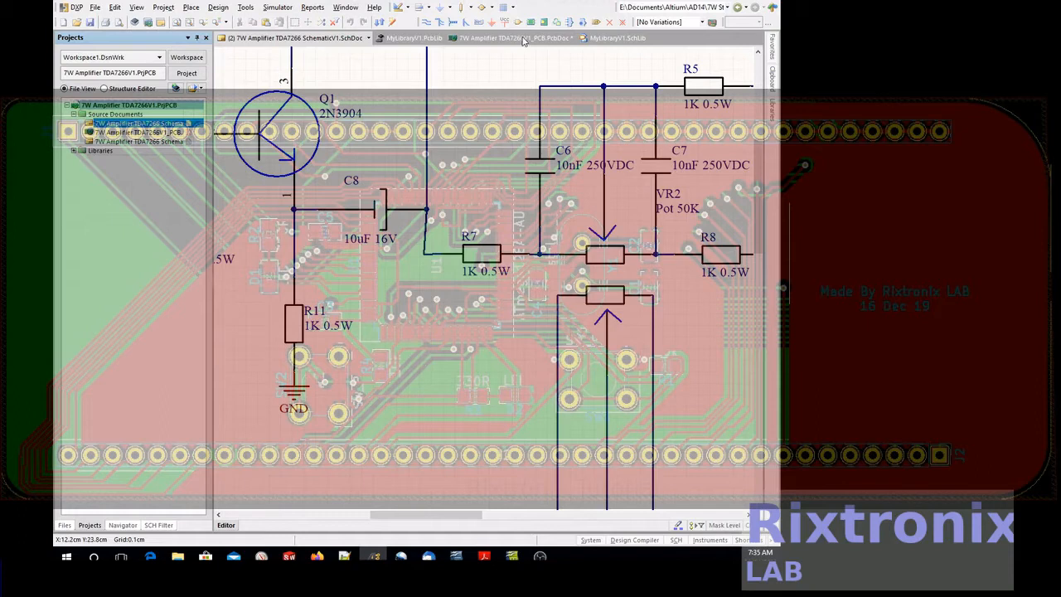
{"action": "left_click", "coordinate": [521, 38]}
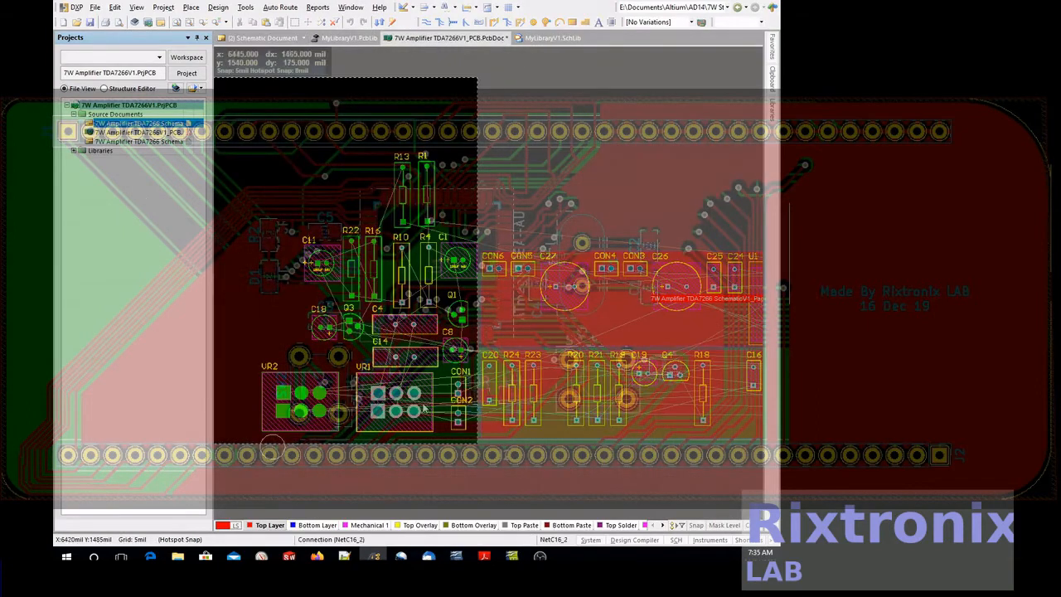
{"action": "right_click_drag", "start_coordinate": [750, 164], "coordinate": [217, 231]}
{"action": "right_click_drag", "start_coordinate": [571, 296], "coordinate": [243, 204]}
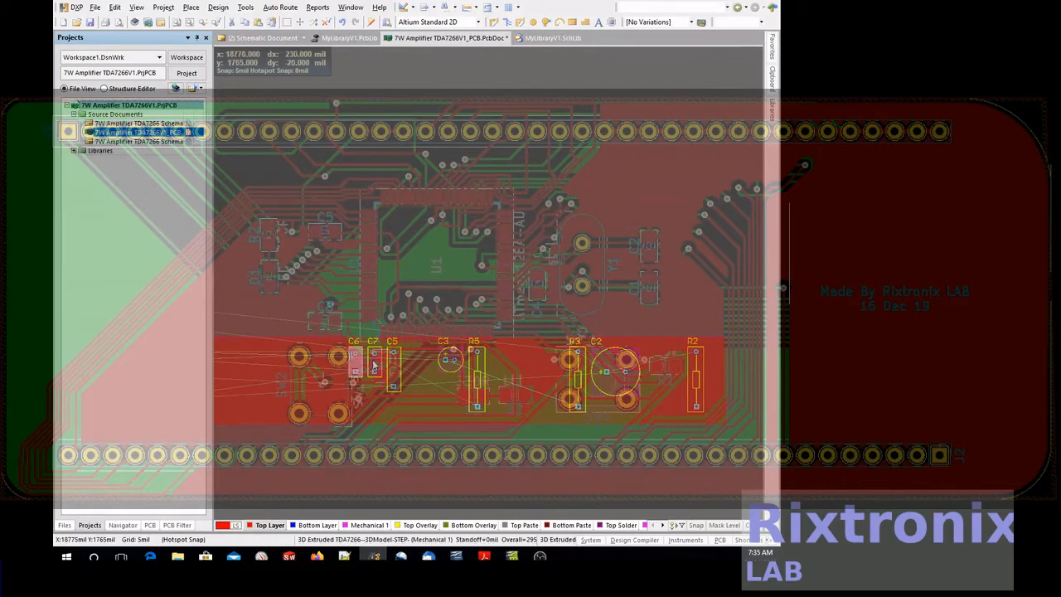
{"action": "left_click_drag", "start_coordinate": [319, 312], "coordinate": [348, 297]}
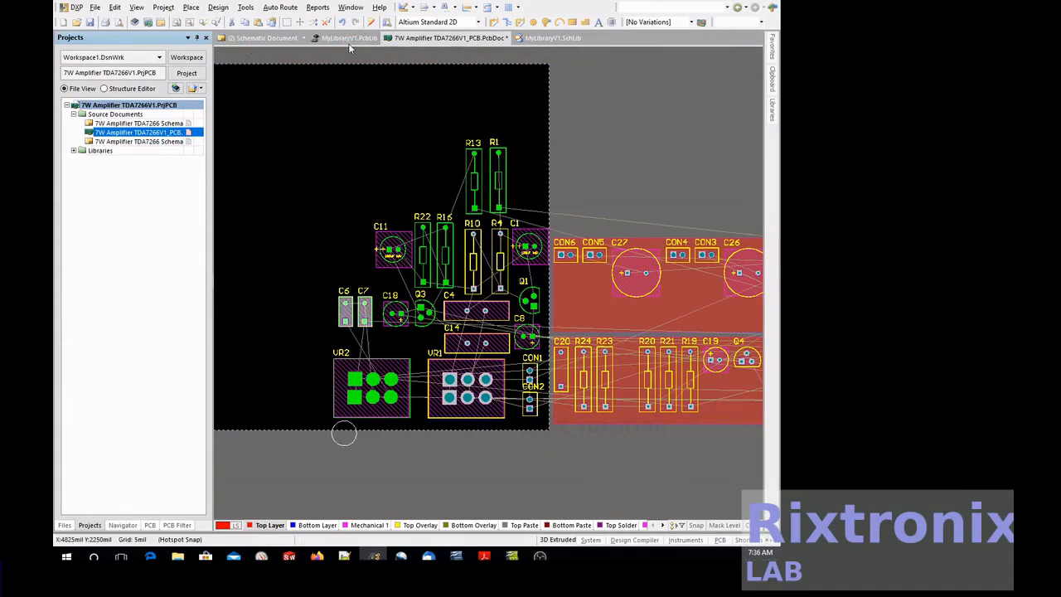
Check the first schematic page and move resistor R7 from the unplaced components onto the board above C6 and C7.
{"action": "left_click", "coordinate": [258, 40]}
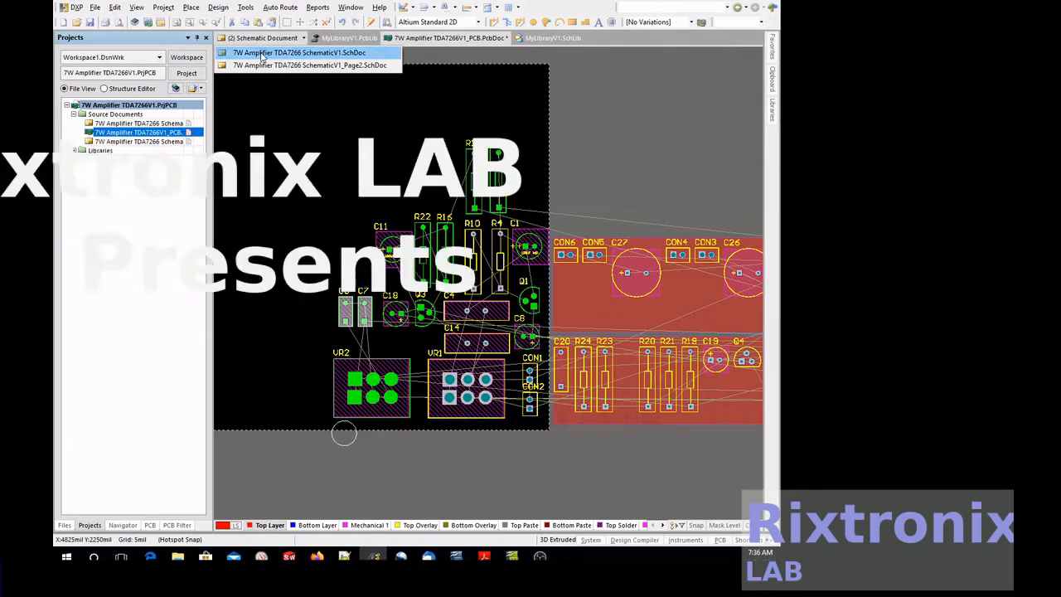
{"action": "left_click", "coordinate": [262, 53]}
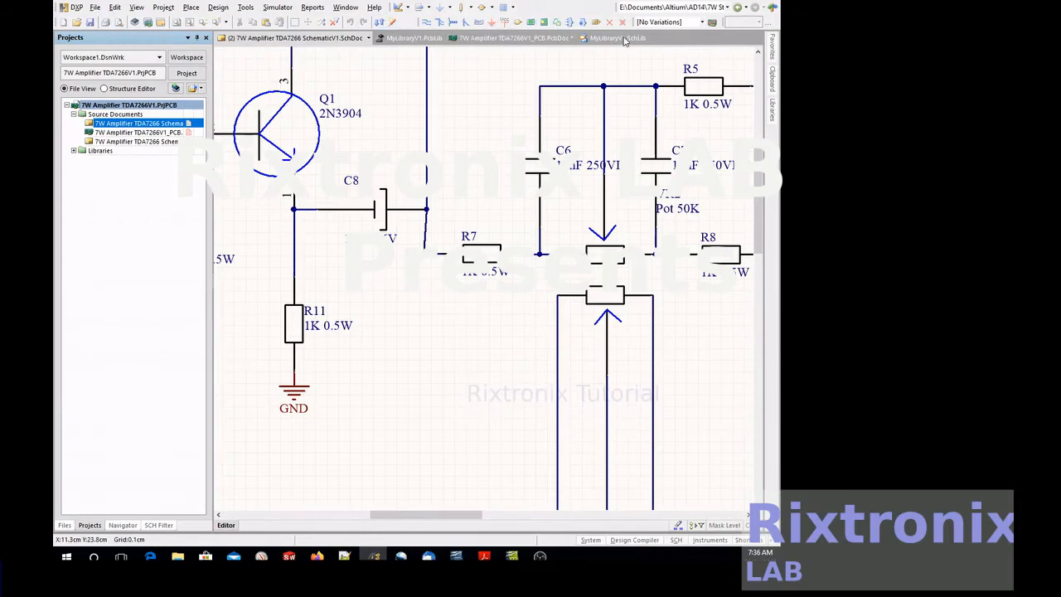
{"action": "left_click", "coordinate": [489, 39]}
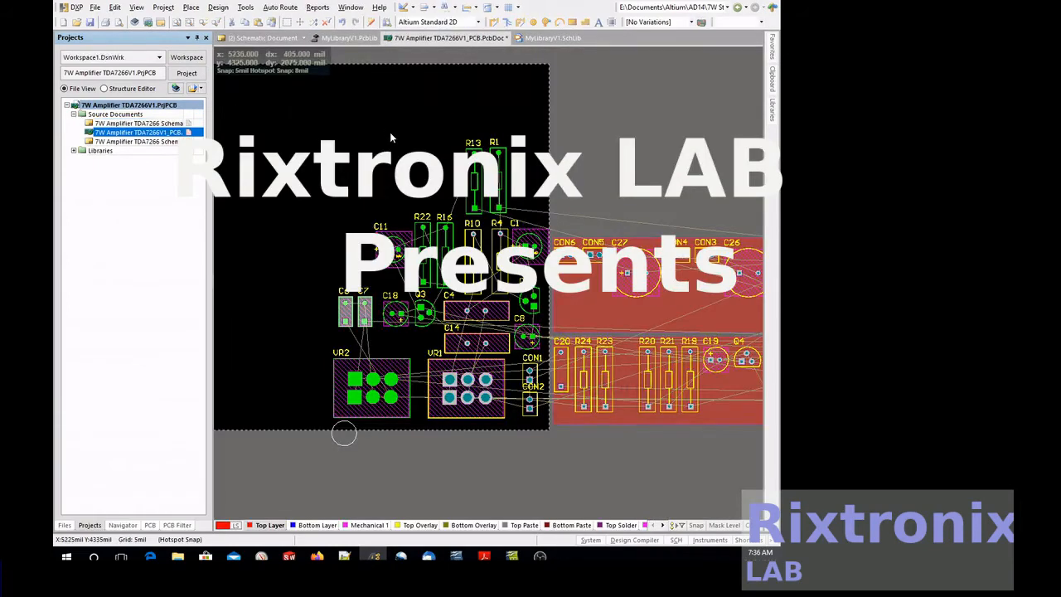
{"action": "right_click_drag", "start_coordinate": [641, 179], "coordinate": [330, 184]}
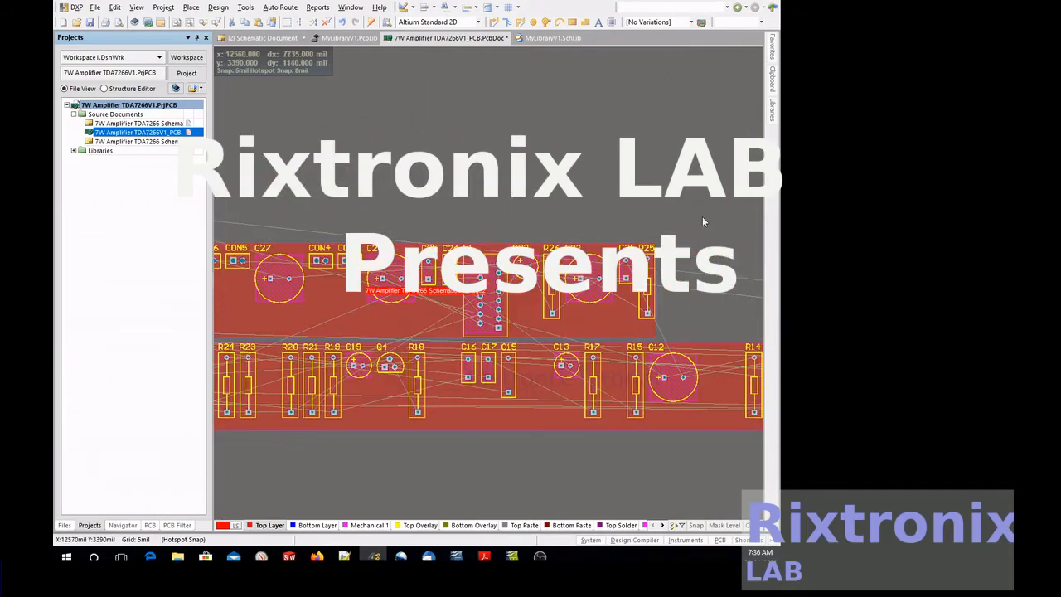
{"action": "right_click_drag", "start_coordinate": [716, 219], "coordinate": [337, 227]}
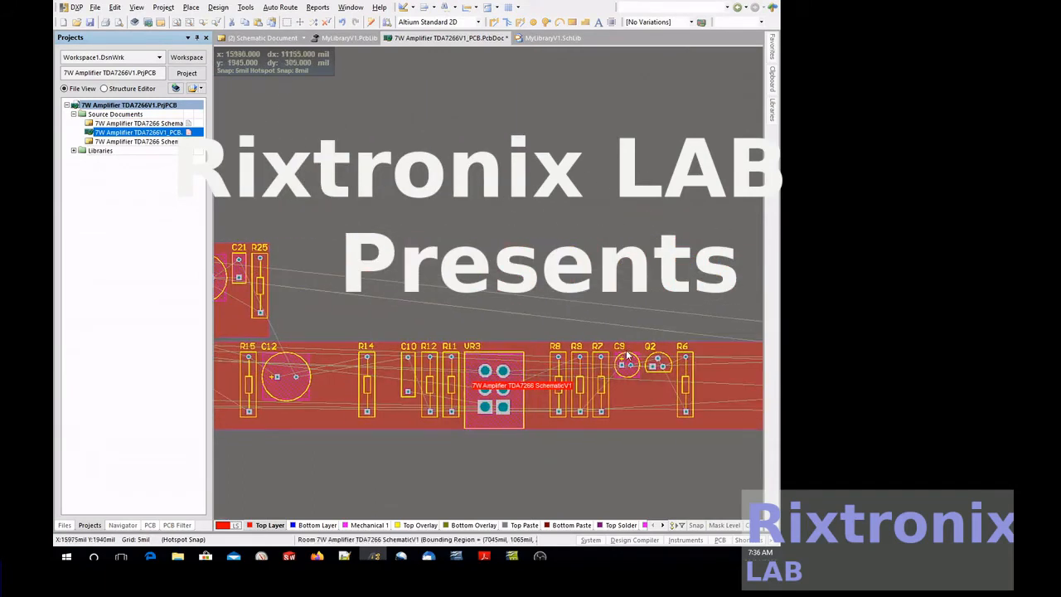
{"action": "mouse_move", "coordinate": [604, 379]}
{"action": "left_click_drag", "start_coordinate": [604, 379], "coordinate": [348, 253]}
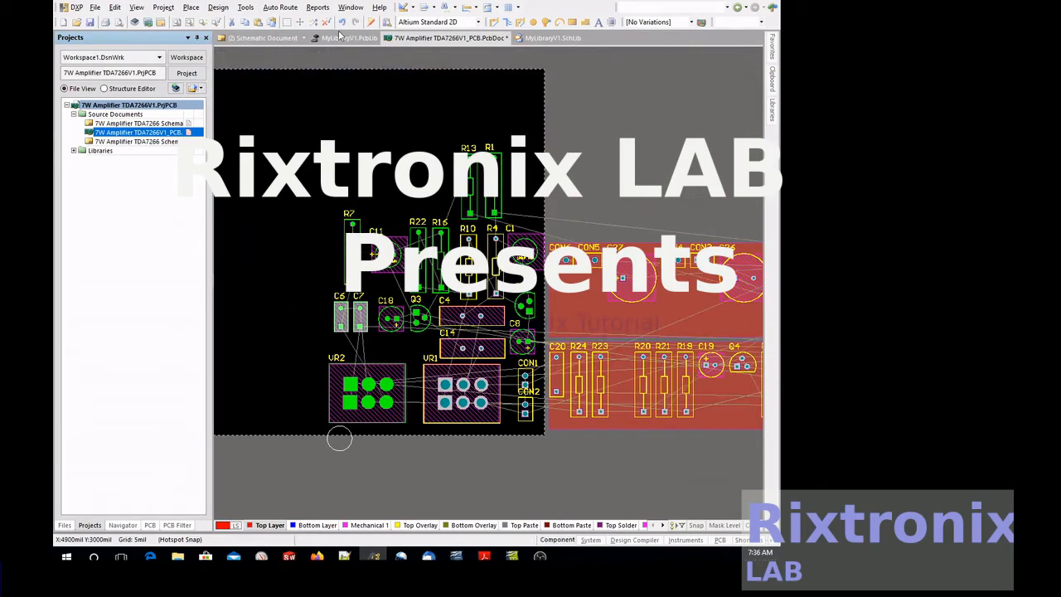
Recheck the schematic, rotate R7 to horizontal and place it directly above VR2, with C6 and C7 shifted above it.
{"action": "left_click", "coordinate": [288, 38]}
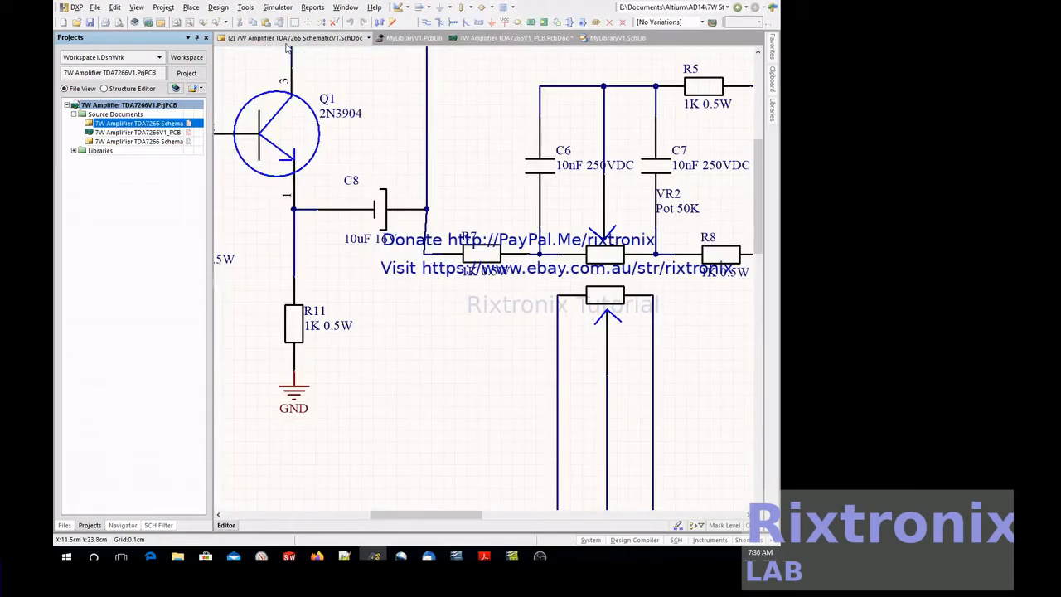
{"action": "left_click", "coordinate": [514, 39]}
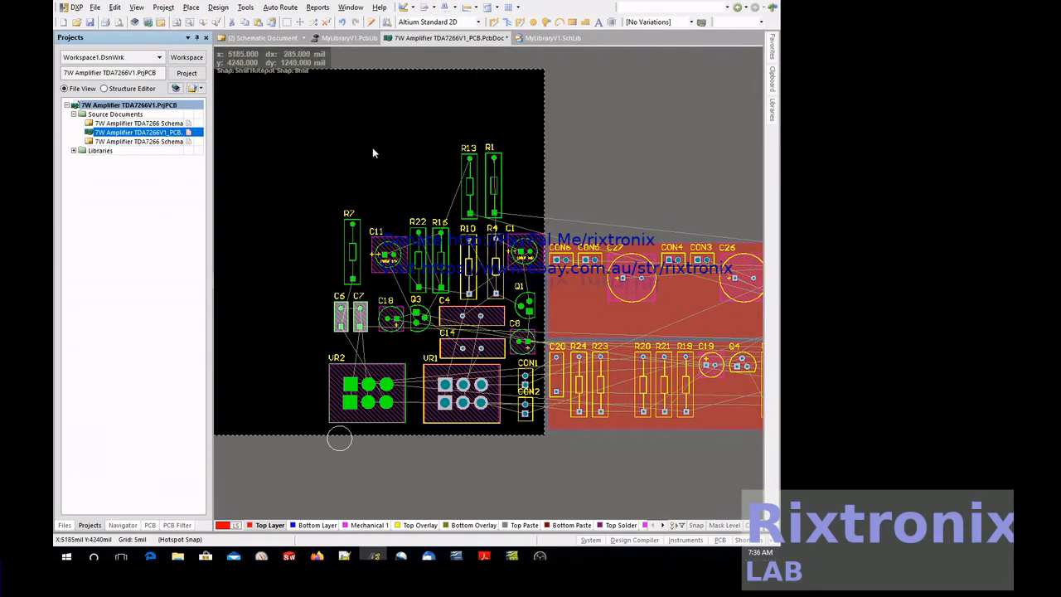
{"action": "left_click_drag", "start_coordinate": [351, 242], "coordinate": [403, 339]}
{"action": "key", "text": "space"}
{"action": "left_click_drag", "start_coordinate": [338, 315], "coordinate": [337, 306]}
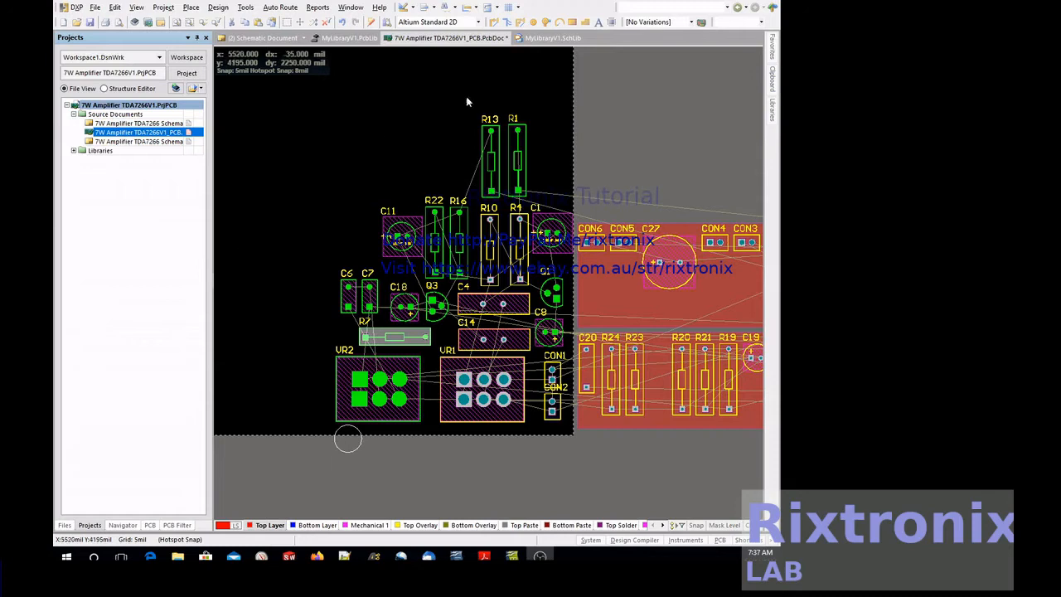
Check the resistors around VR2 in the schematic and locate R8 and R5 among the unplaced PCB components.
{"action": "left_click", "coordinate": [287, 40]}
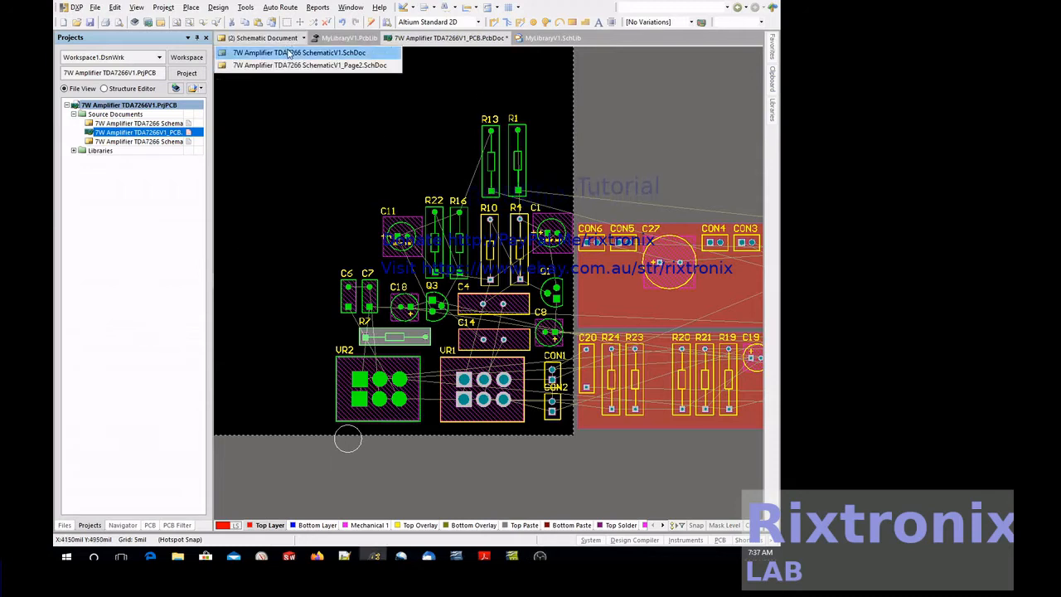
{"action": "left_click", "coordinate": [289, 54]}
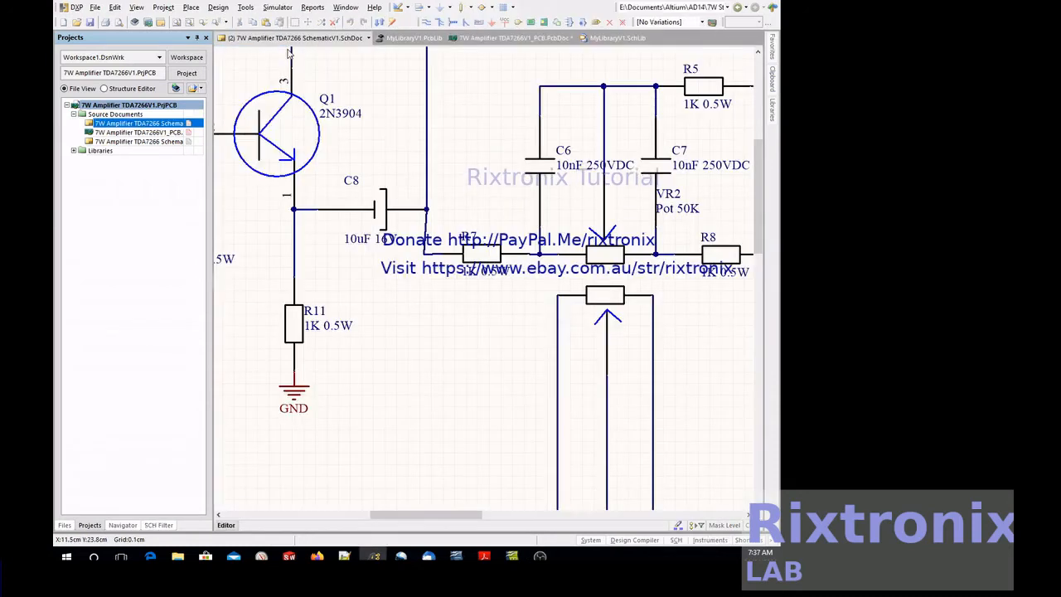
{"action": "left_click", "coordinate": [509, 39]}
{"action": "right_click_drag", "start_coordinate": [82, 186], "coordinate": [58, 187]}
{"action": "right_click_drag", "start_coordinate": [617, 243], "coordinate": [243, 184]}
{"action": "right_click_drag", "start_coordinate": [643, 200], "coordinate": [637, 201]}
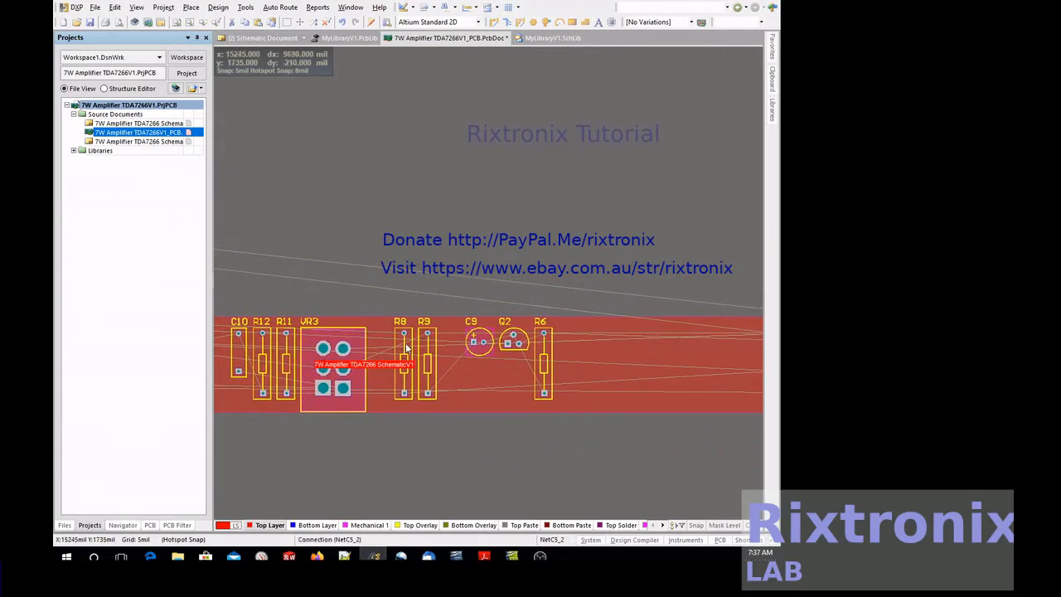
{"action": "right_click_drag", "start_coordinate": [561, 161], "coordinate": [310, 164]}
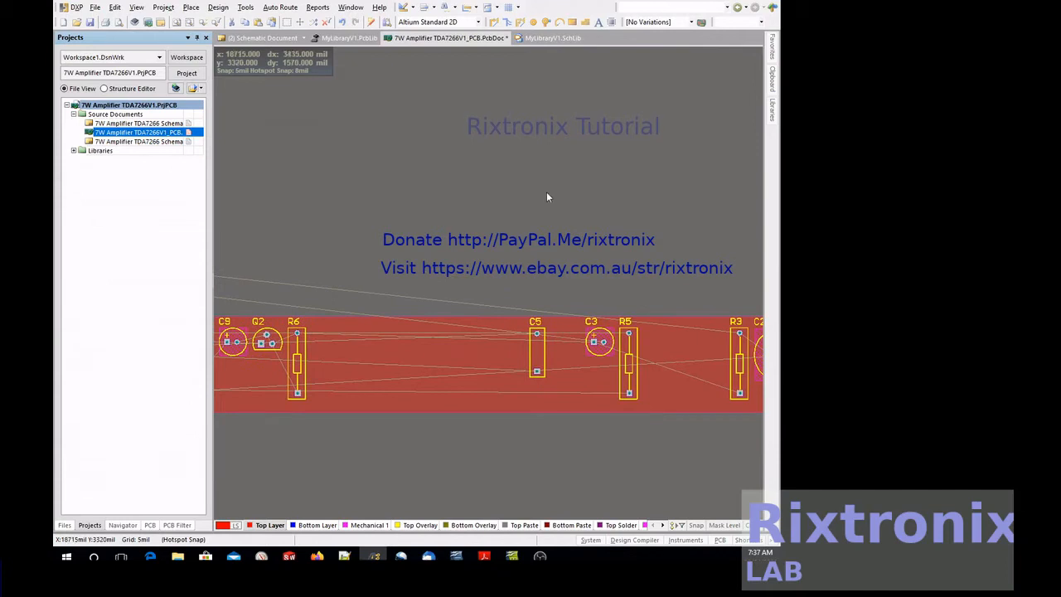
Move resistor R8 from the unplaced components onto the board, left of C6 and above VR2.
{"action": "left_click", "coordinate": [633, 347]}
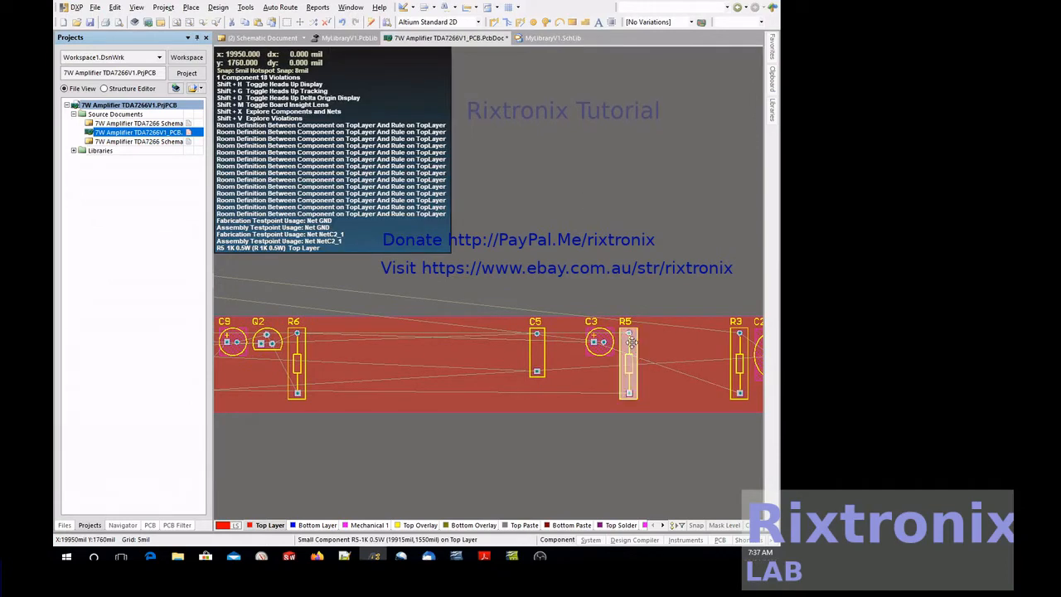
{"action": "left_click", "coordinate": [554, 219]}
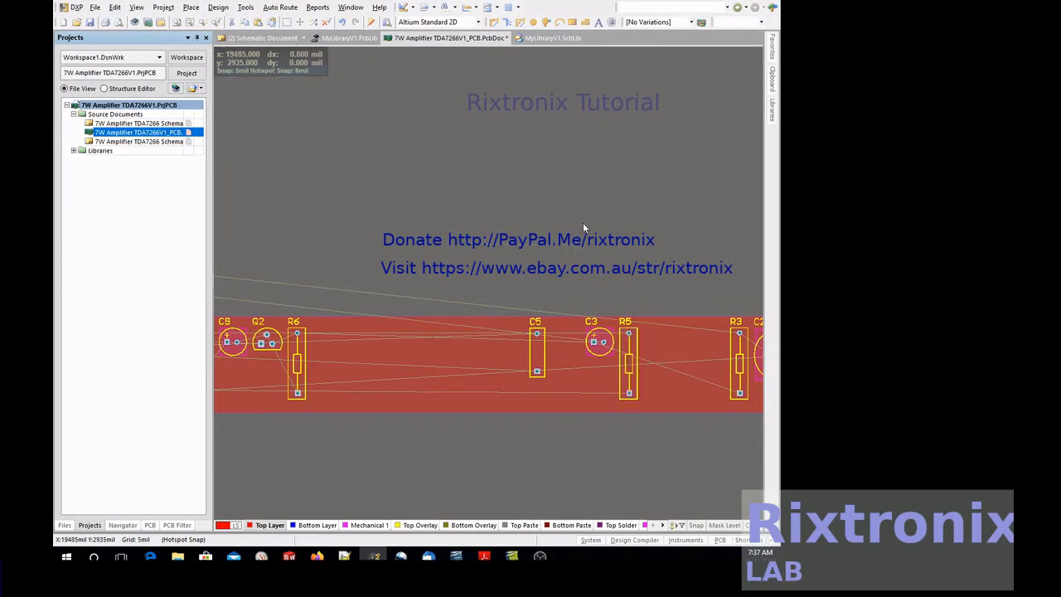
{"action": "left_click", "coordinate": [635, 356]}
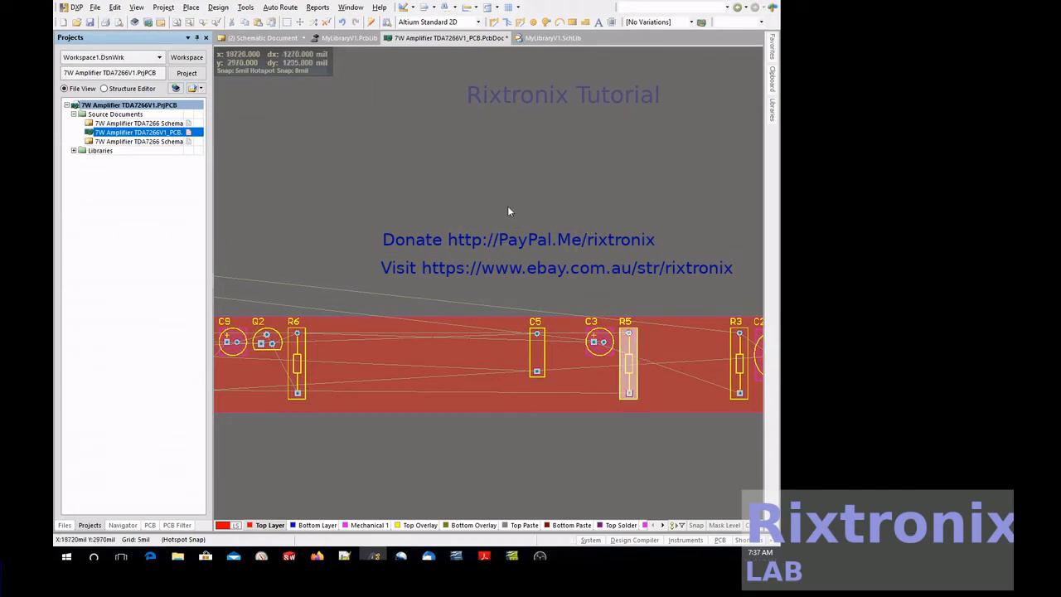
{"action": "right_click_drag", "start_coordinate": [507, 205], "coordinate": [611, 208]}
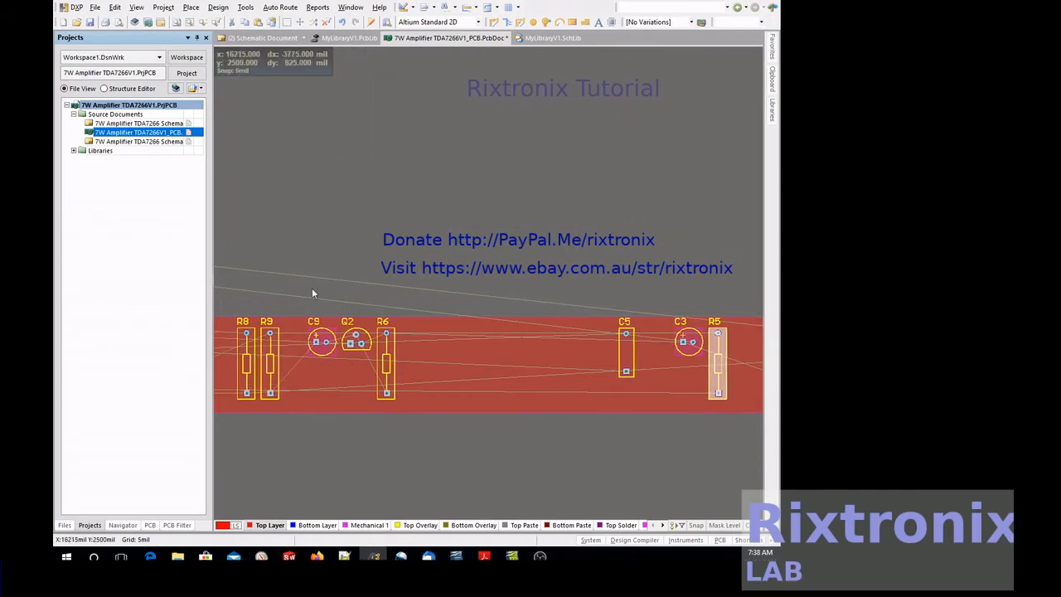
{"action": "left_click", "coordinate": [251, 346], "text": "ctrl"}
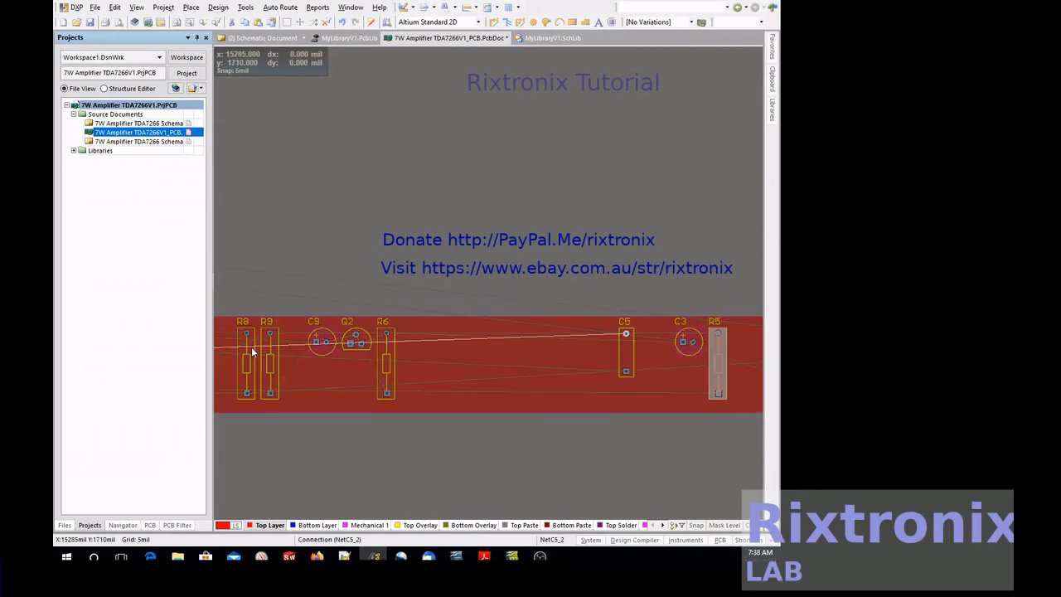
{"action": "left_click", "coordinate": [403, 169]}
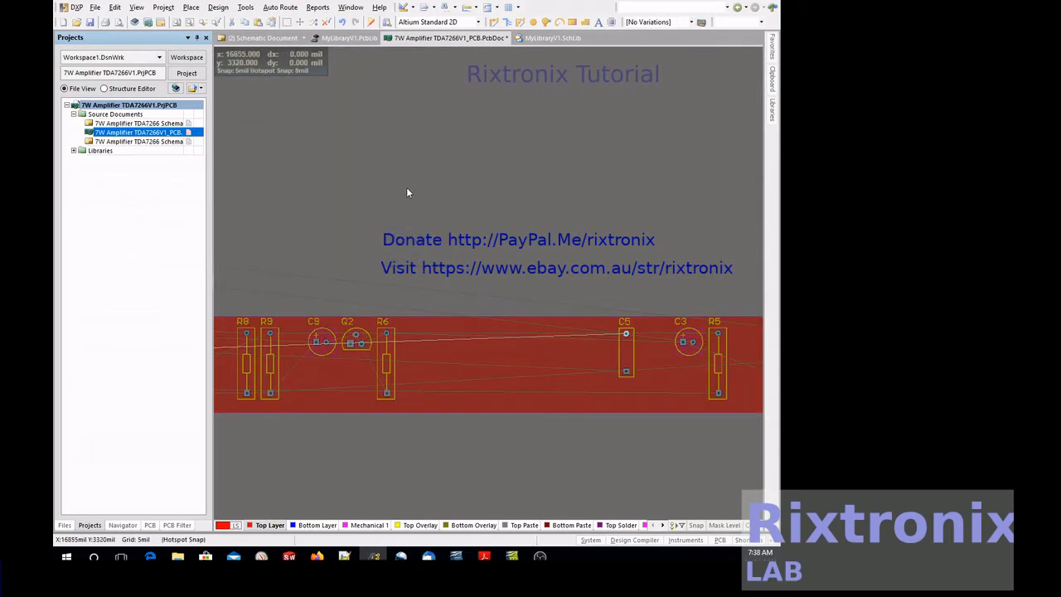
{"action": "left_click", "coordinate": [252, 350]}
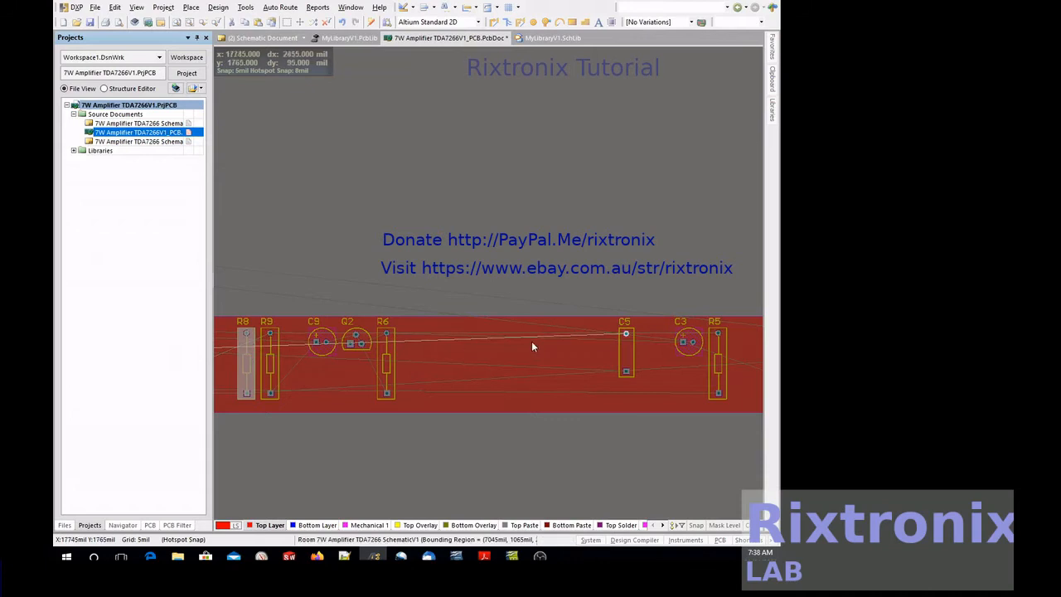
{"action": "left_click", "coordinate": [717, 343], "text": "ctrl"}
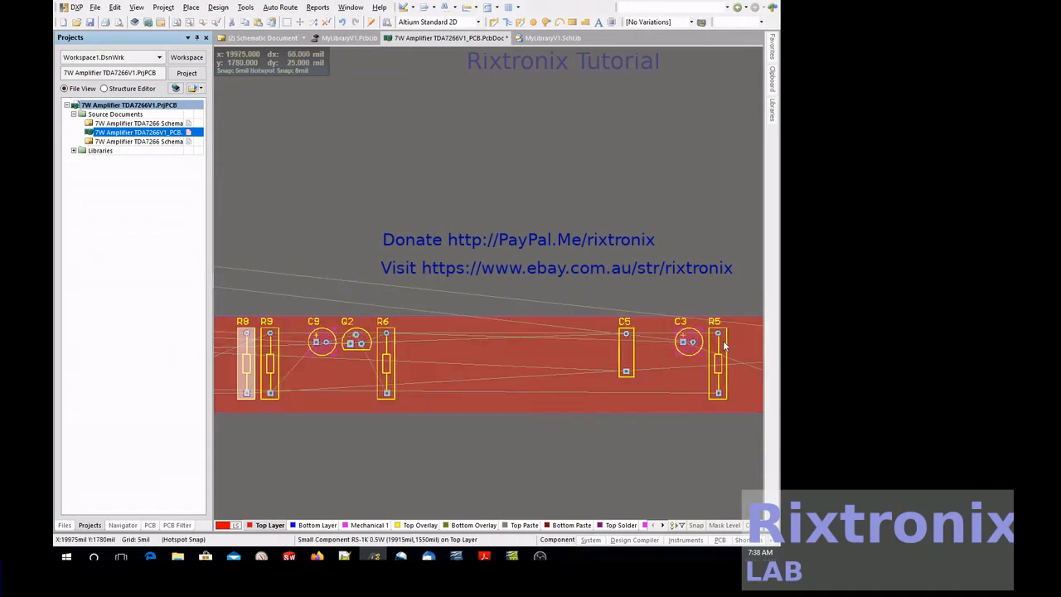
{"action": "left_click_drag", "start_coordinate": [244, 392], "coordinate": [294, 305]}
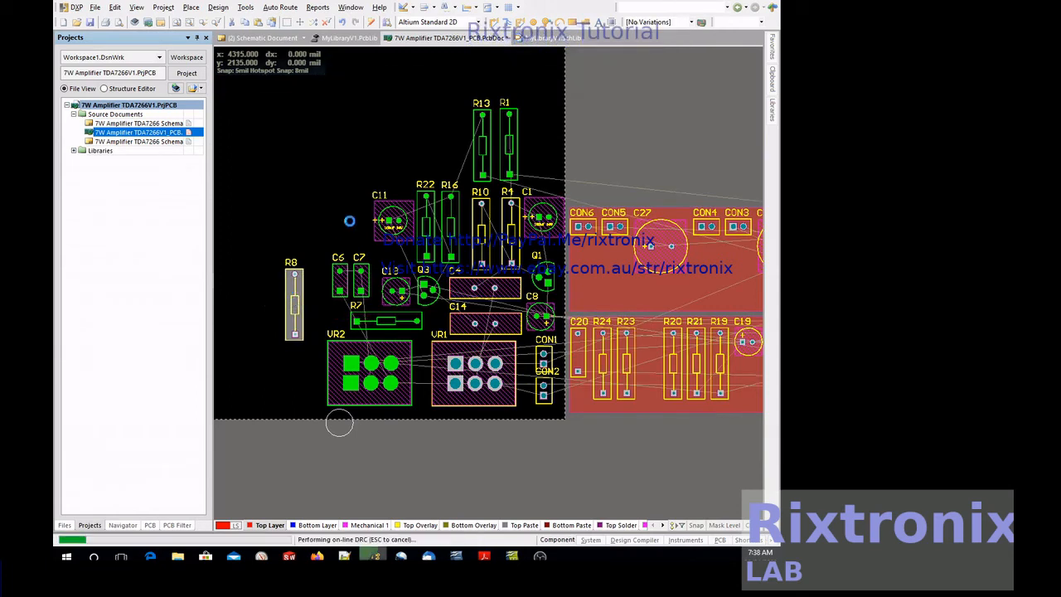
Move resistor R5 from the unplaced components onto the board between R8 and C6.
{"action": "right_click_drag", "start_coordinate": [695, 169], "coordinate": [90, 204]}
{"action": "right_click_drag", "start_coordinate": [572, 268], "coordinate": [293, 250]}
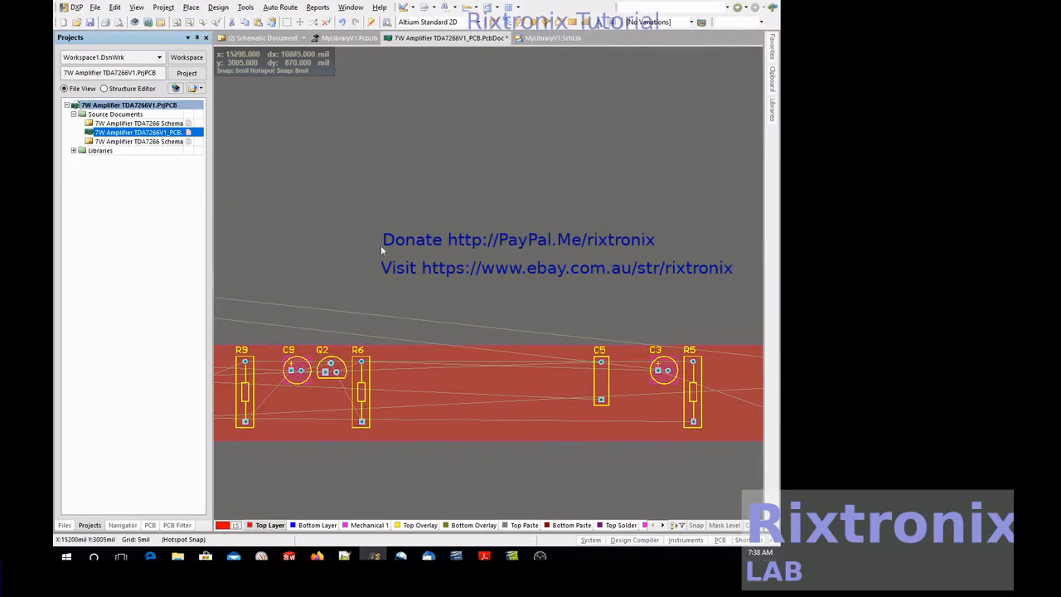
{"action": "left_click_drag", "start_coordinate": [694, 390], "coordinate": [521, 319]}
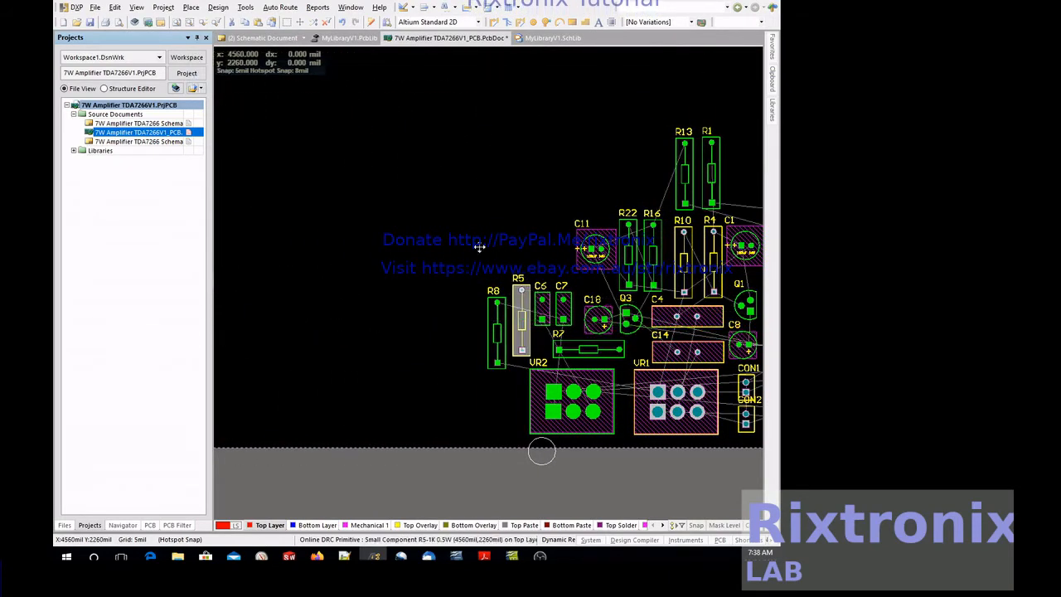
Check R5 and R8 on the first schematic page, then align R8 level with and directly beside R5 on the board.
{"action": "left_click", "coordinate": [278, 44]}
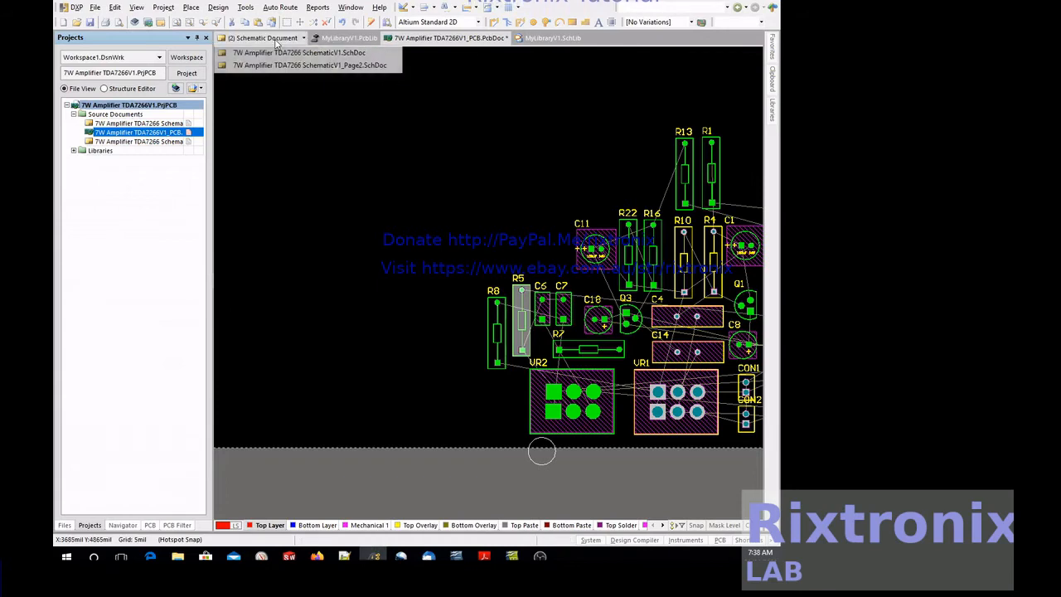
{"action": "left_click", "coordinate": [274, 53]}
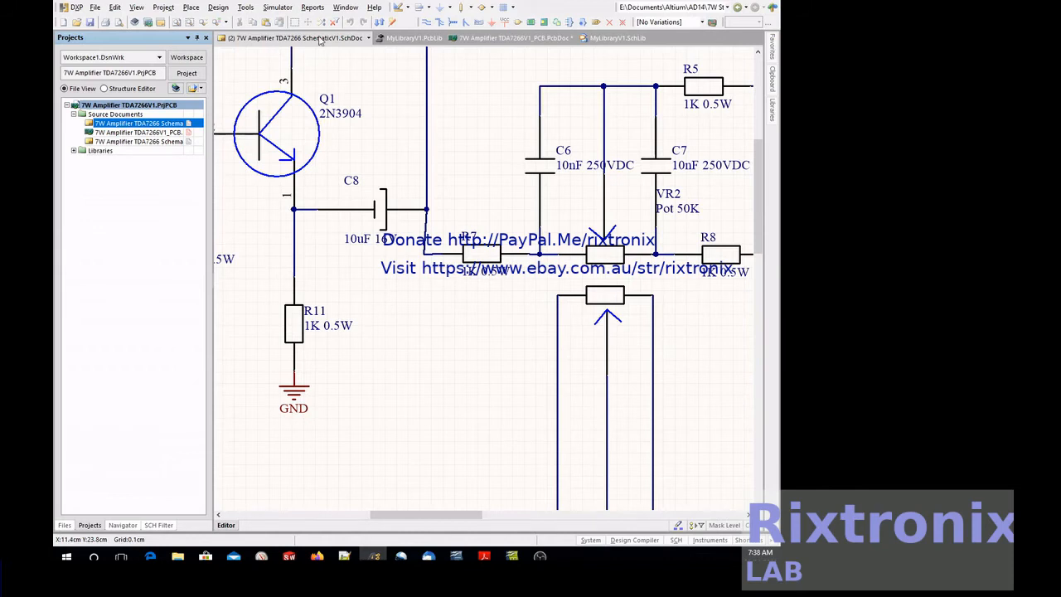
{"action": "left_click", "coordinate": [543, 38]}
{"action": "left_click_drag", "start_coordinate": [501, 329], "coordinate": [503, 327]}
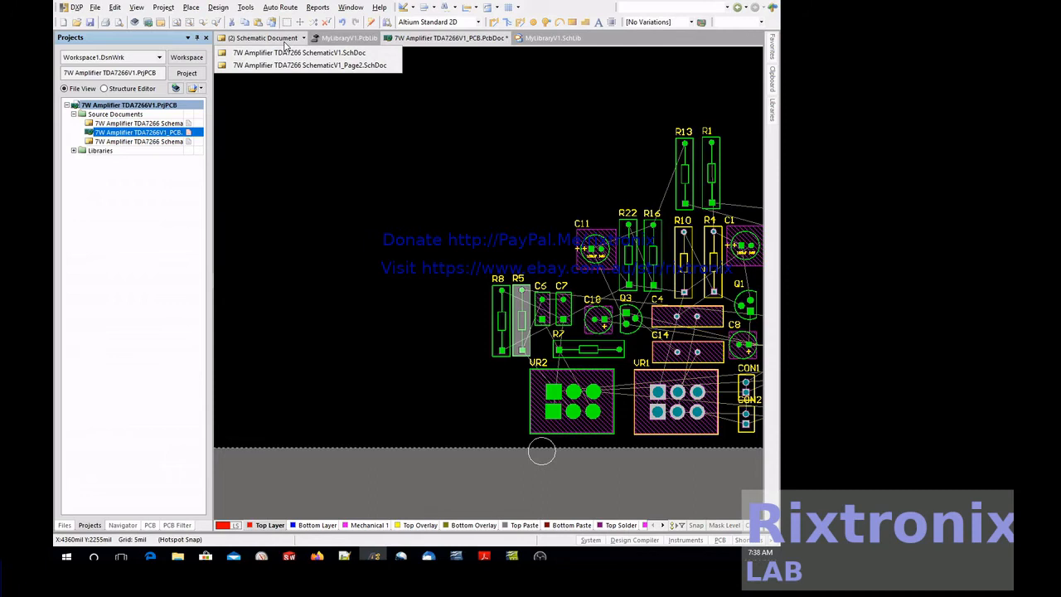
Review the C16, C17, R17, R19 and R20 network on the first schematic page and save the PCB document.
{"action": "left_click", "coordinate": [286, 52]}
{"action": "right_click_drag", "start_coordinate": [499, 370], "coordinate": [461, 114]}
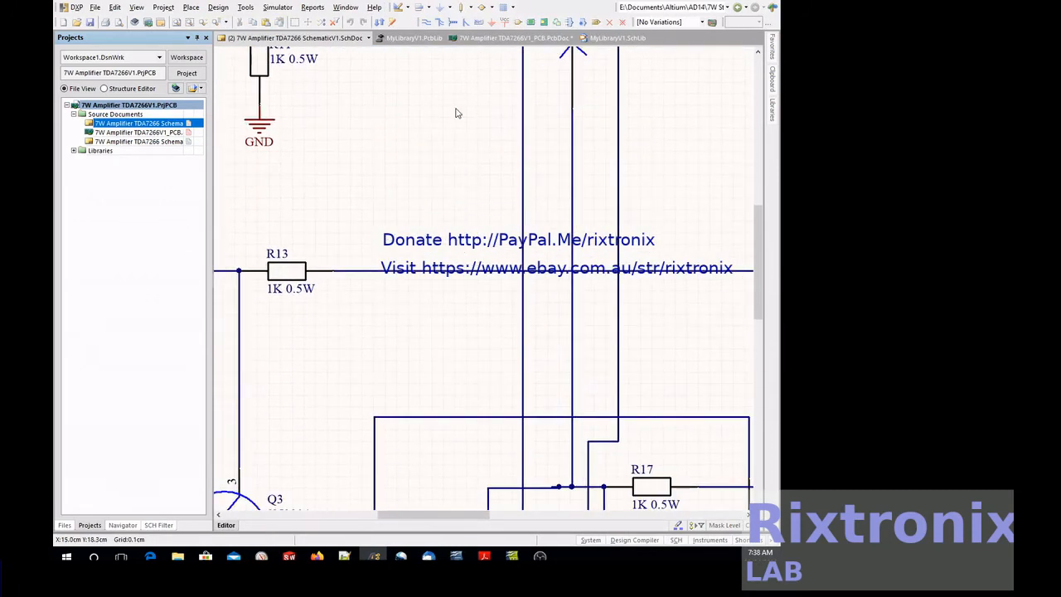
{"action": "right_click_drag", "start_coordinate": [426, 152], "coordinate": [426, 45]}
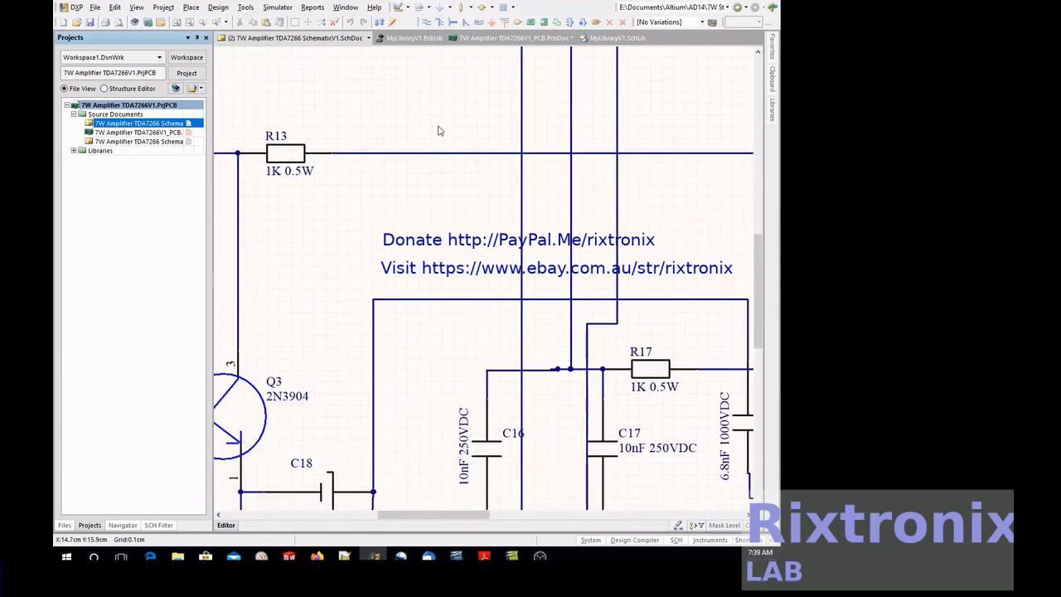
{"action": "right_click_drag", "start_coordinate": [421, 234], "coordinate": [421, 154]}
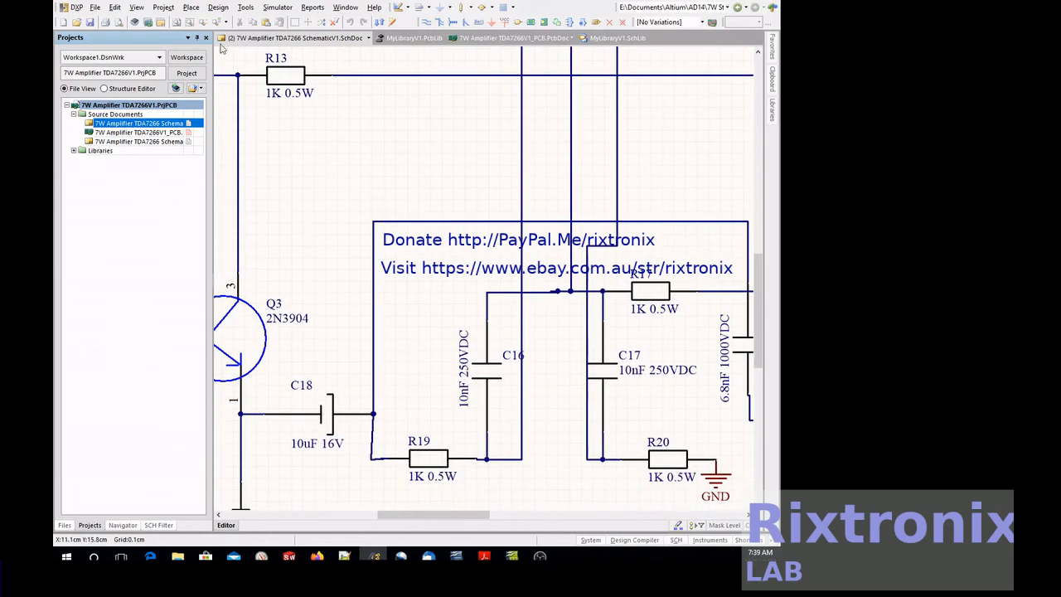
{"action": "left_click", "coordinate": [531, 39]}
{"action": "key", "text": "ctrl+s"}
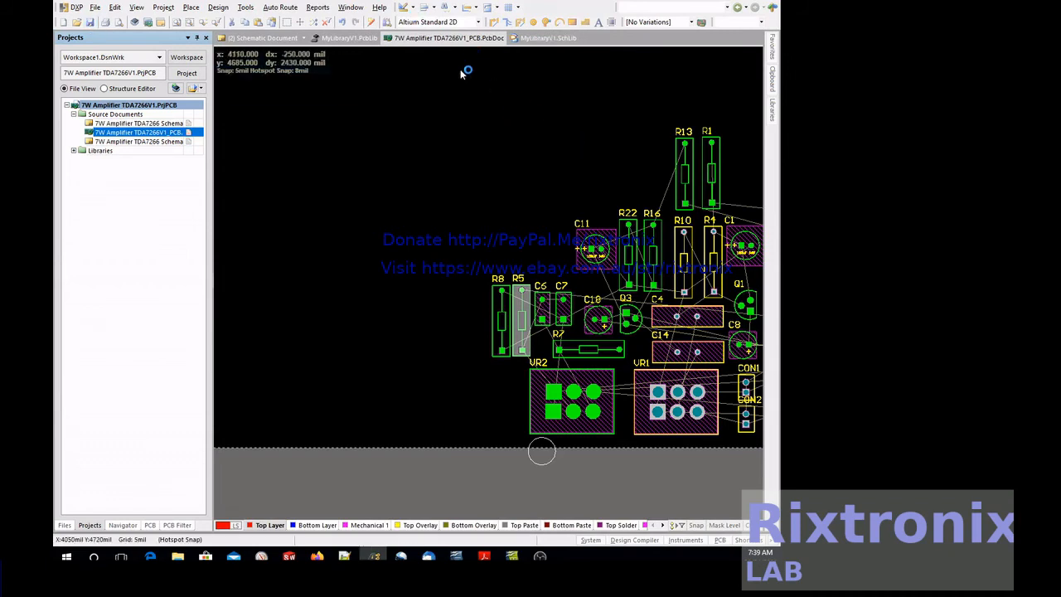
Check R19 beside C16 in the schematic and locate it among the unplaced PCB components.
{"action": "mouse_move", "coordinate": [280, 42]}
{"action": "left_click", "coordinate": [282, 52]}
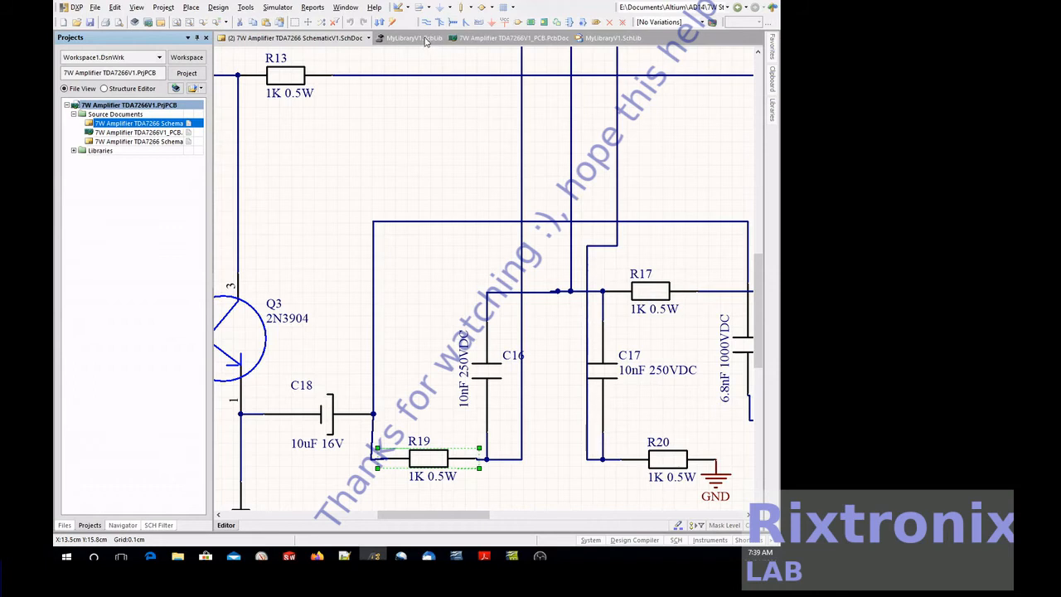
{"action": "left_click", "coordinate": [507, 38]}
{"action": "right_click_drag", "start_coordinate": [486, 214], "coordinate": [67, 185]}
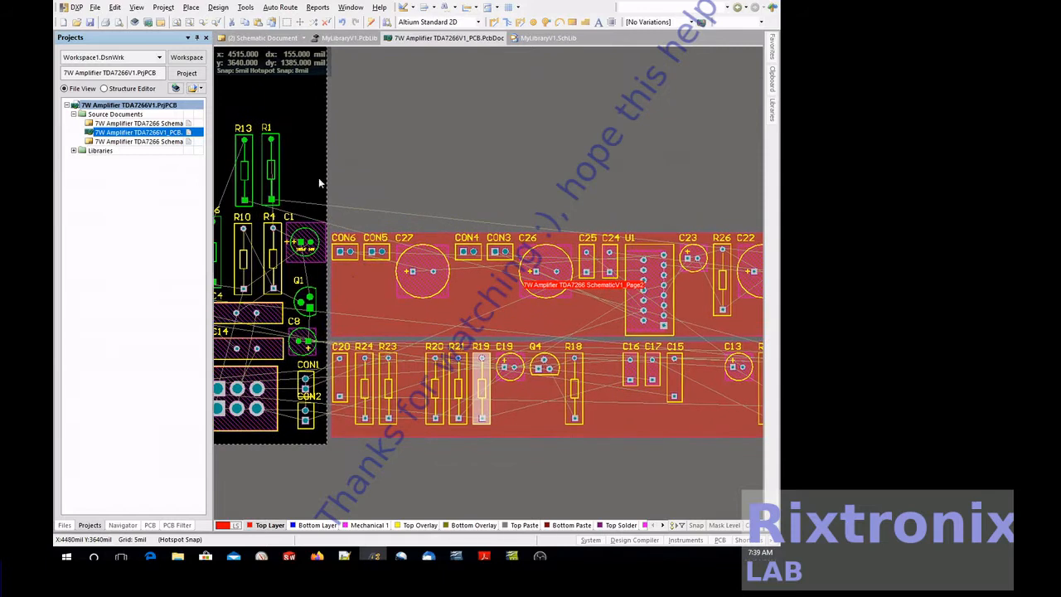
Move capacitors C16 and C17 together from the unplaced components onto the board directly above C6 and C7.
{"action": "right_click_drag", "start_coordinate": [655, 179], "coordinate": [290, 175]}
{"action": "right_click_drag", "start_coordinate": [644, 198], "coordinate": [379, 180]}
{"action": "right_click_drag", "start_coordinate": [605, 182], "coordinate": [400, 191]}
{"action": "right_click_drag", "start_coordinate": [701, 182], "coordinate": [643, 202]}
{"action": "right_click_drag", "start_coordinate": [406, 229], "coordinate": [670, 218]}
{"action": "right_click_drag", "start_coordinate": [526, 224], "coordinate": [719, 213]}
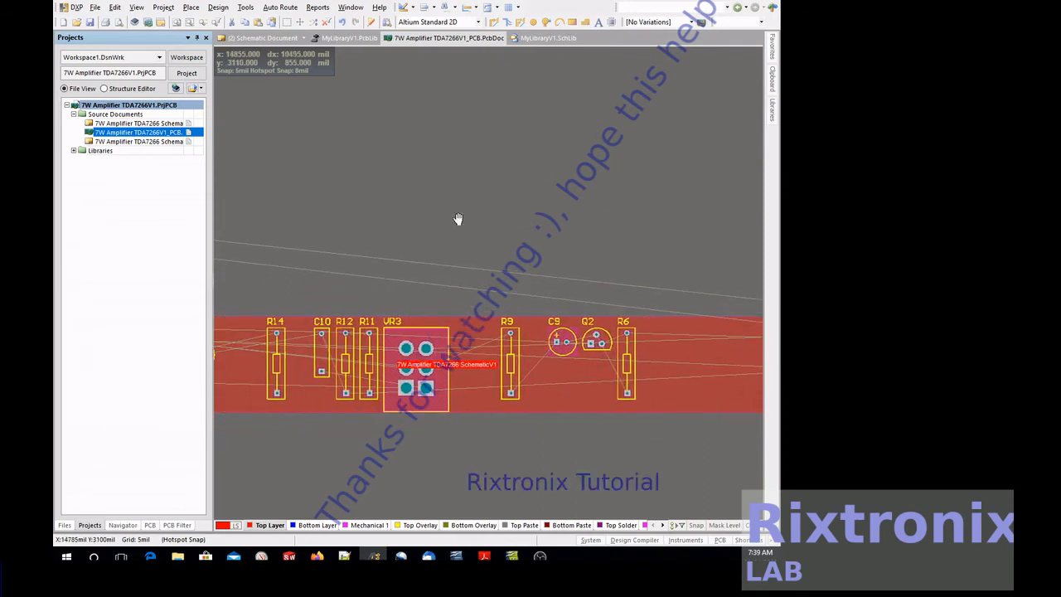
{"action": "right_click_drag", "start_coordinate": [457, 218], "coordinate": [705, 204]}
{"action": "right_click_drag", "start_coordinate": [560, 201], "coordinate": [731, 211]}
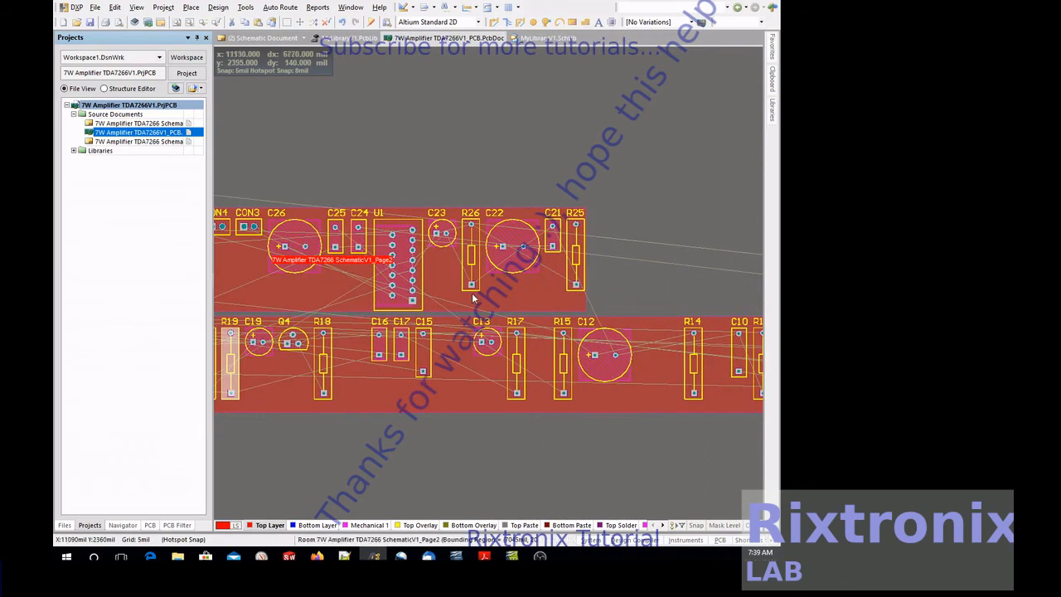
{"action": "left_click_drag", "start_coordinate": [359, 313], "coordinate": [462, 228]}
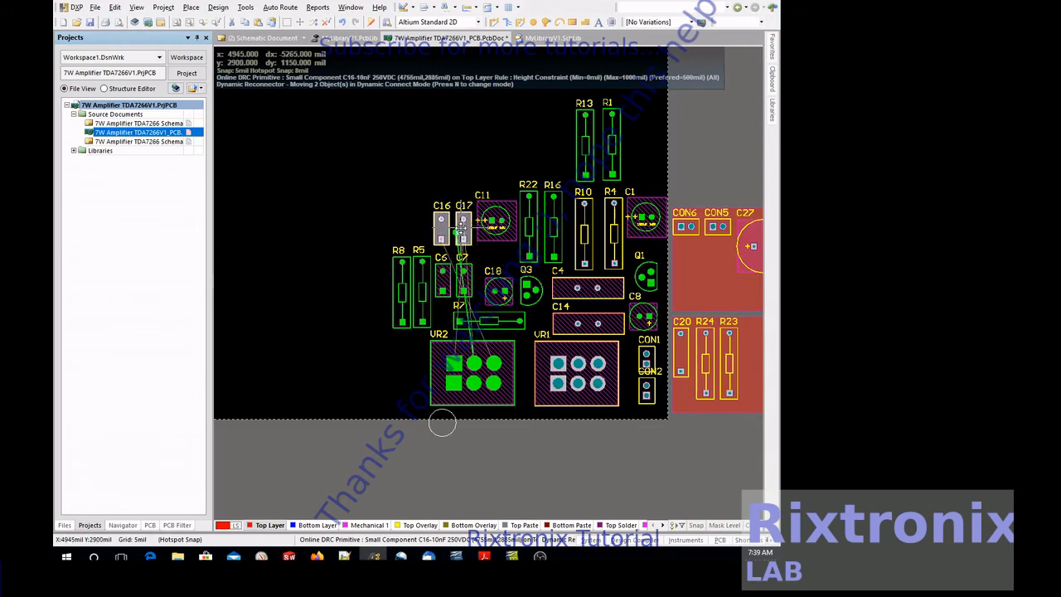
{"action": "left_click_drag", "start_coordinate": [462, 228], "coordinate": [461, 228]}
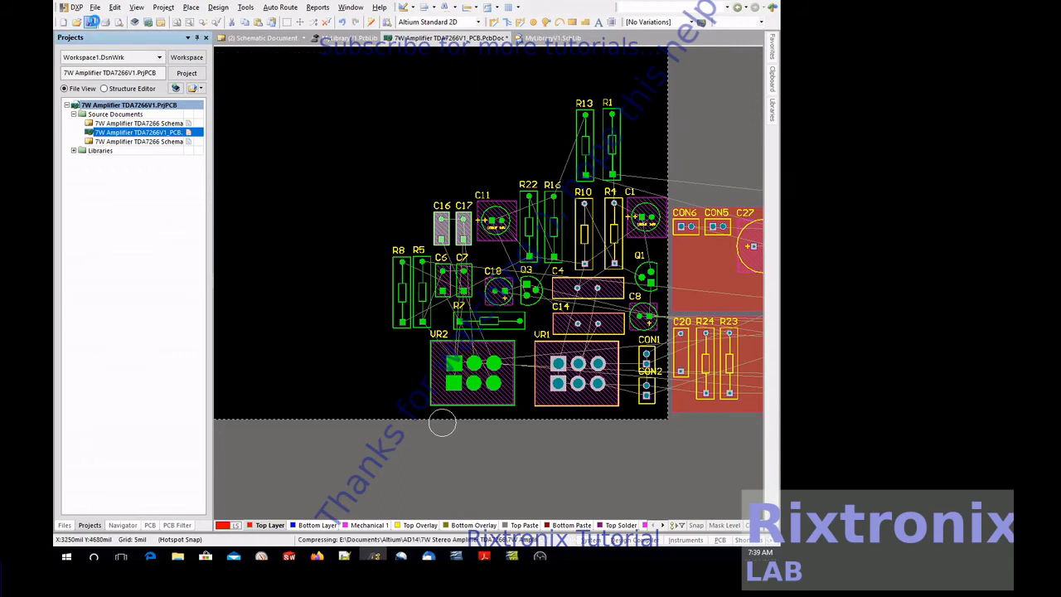
Check which resistors connect to C16 and C17 on the first schematic page.
{"action": "left_click", "coordinate": [290, 35]}
{"action": "left_click", "coordinate": [276, 55]}
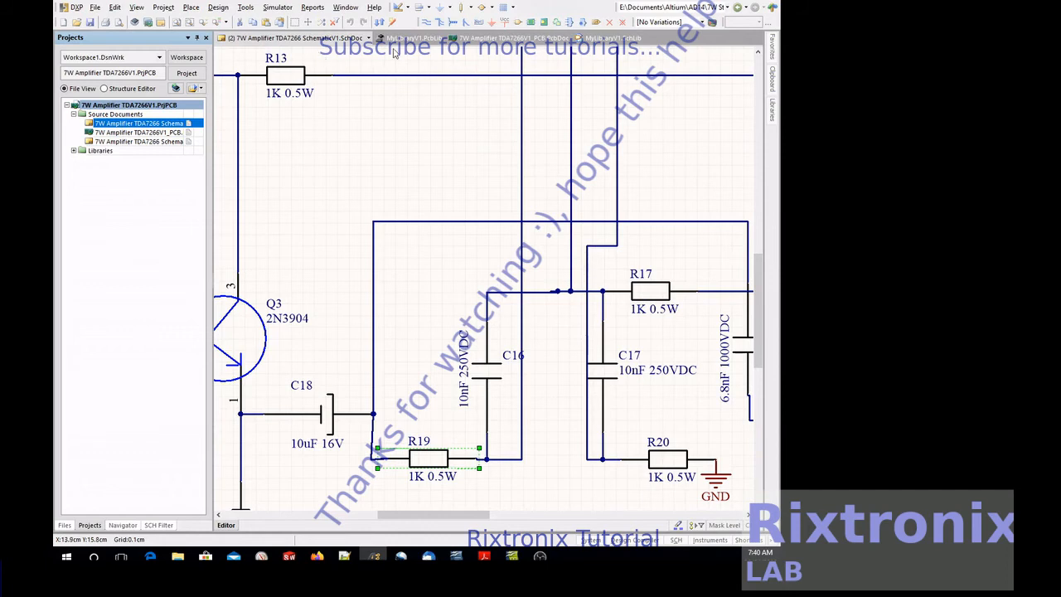
{"action": "left_click", "coordinate": [488, 42]}
Find R17 among the unplaced components and move it onto the board just left of C16, above R5.
{"action": "right_click_drag", "start_coordinate": [634, 159], "coordinate": [101, 213]}
{"action": "right_click_drag", "start_coordinate": [688, 207], "coordinate": [429, 185]}
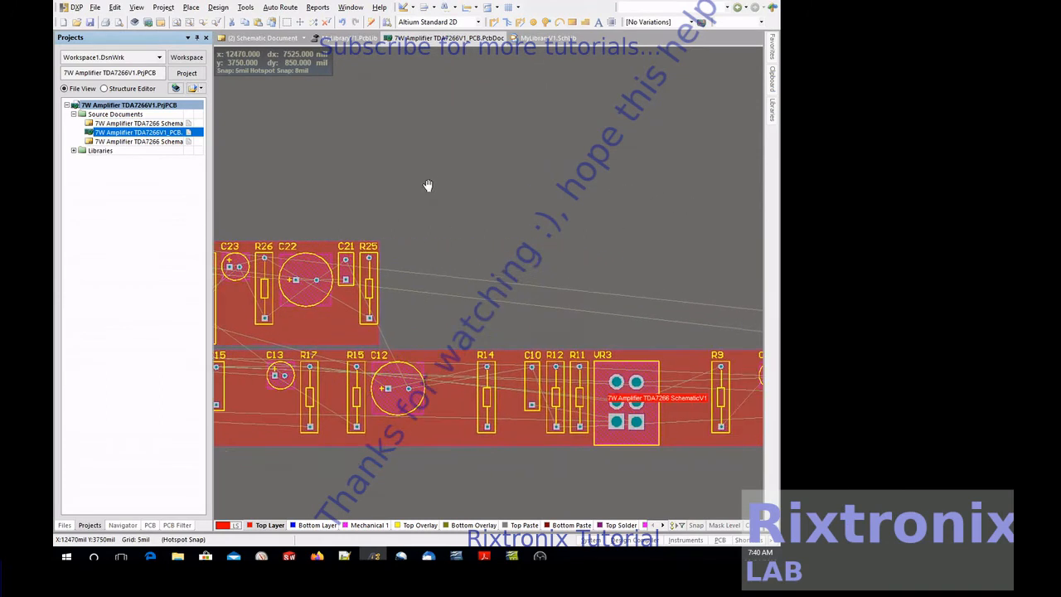
{"action": "right_click_drag", "start_coordinate": [637, 221], "coordinate": [394, 212]}
{"action": "right_click_drag", "start_coordinate": [590, 240], "coordinate": [230, 202]}
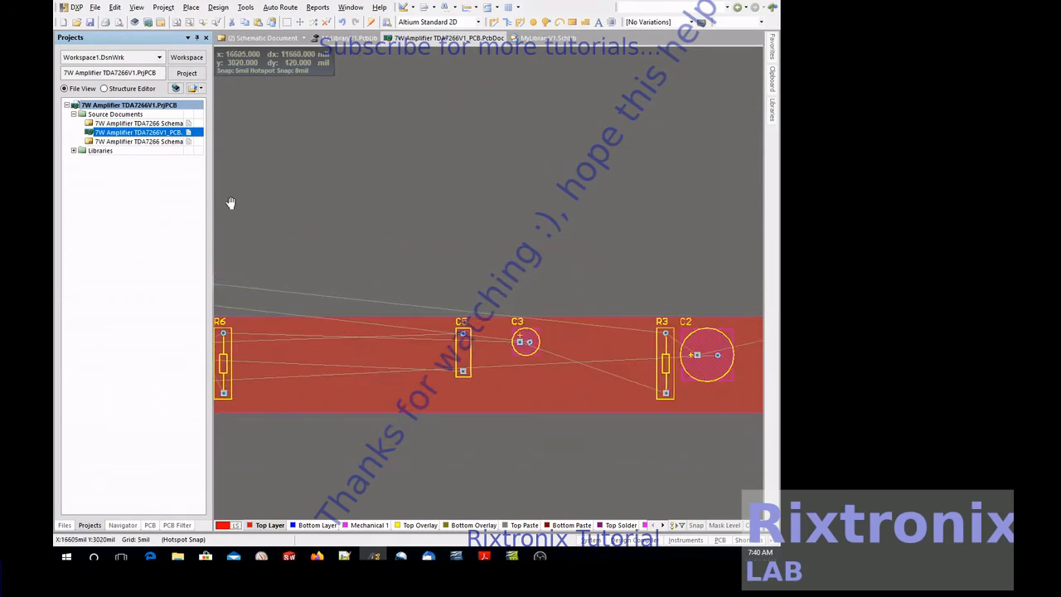
{"action": "right_click_drag", "start_coordinate": [554, 227], "coordinate": [751, 228]}
{"action": "right_click_drag", "start_coordinate": [424, 204], "coordinate": [746, 201]}
{"action": "right_click_drag", "start_coordinate": [418, 177], "coordinate": [646, 176]}
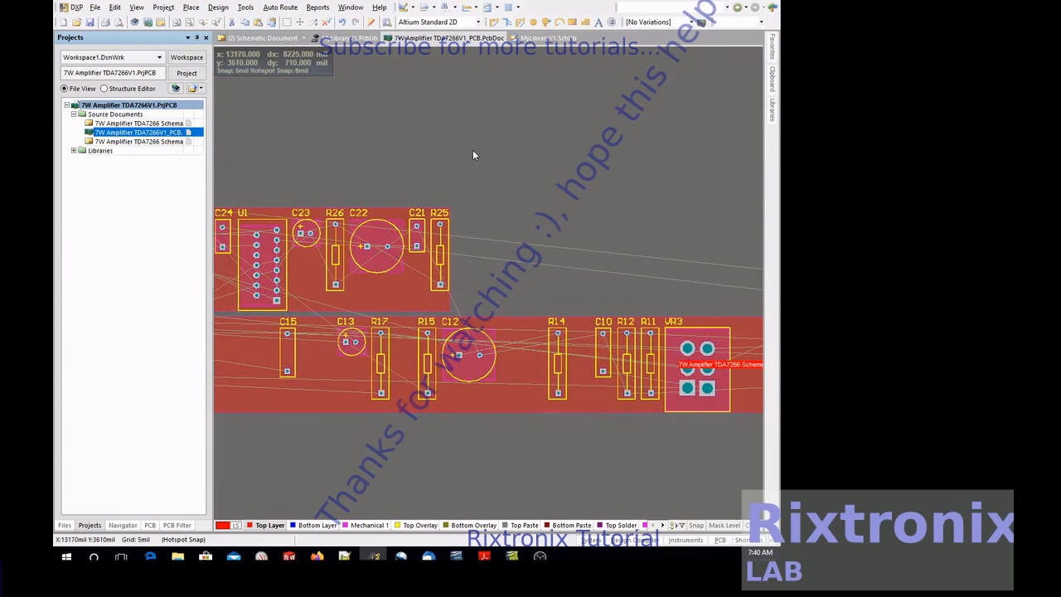
{"action": "right_click_drag", "start_coordinate": [425, 155], "coordinate": [615, 138]}
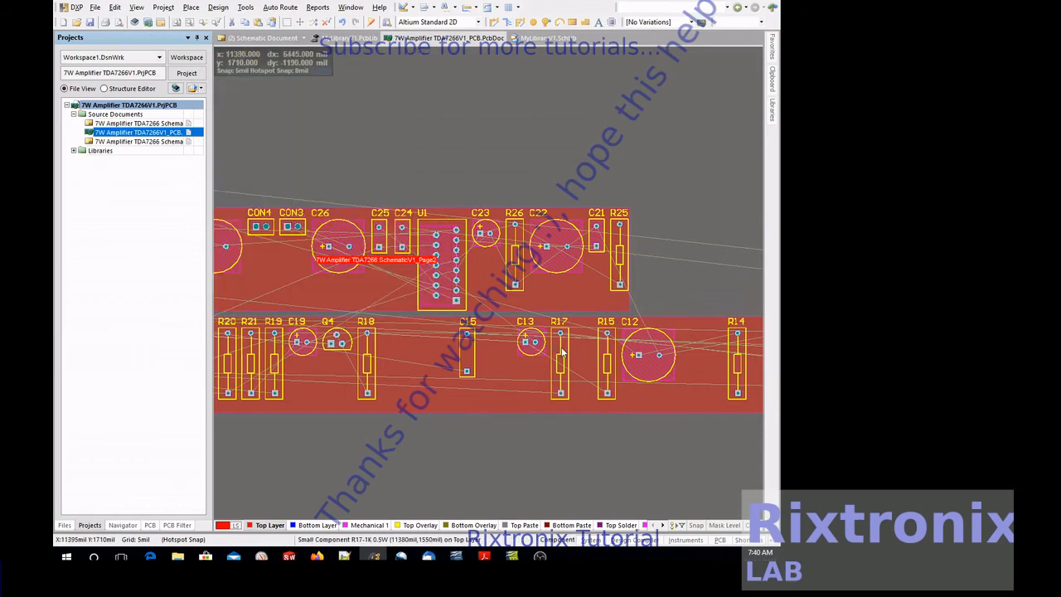
{"action": "left_click_drag", "start_coordinate": [563, 352], "coordinate": [315, 202]}
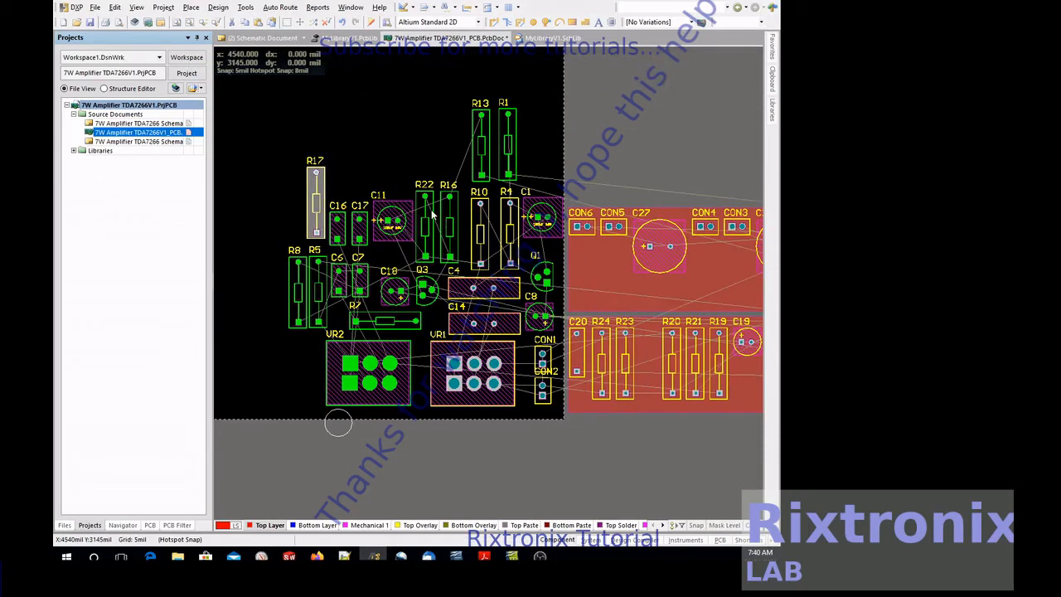
Move resistor R19 onto the board directly left of R17 and save the PCB document.
{"action": "left_click", "coordinate": [724, 344]}
{"action": "left_click_drag", "start_coordinate": [723, 344], "coordinate": [293, 200]}
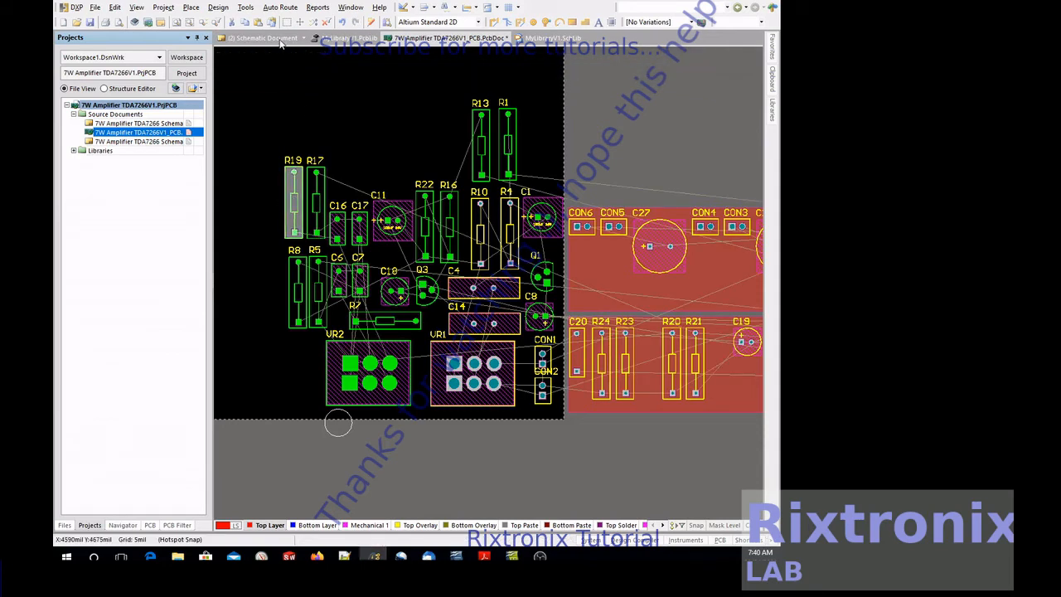
{"action": "left_click", "coordinate": [89, 22]}
Check R20 next to C17 in the schematic and move it from the unplaced components onto the board above C17.
{"action": "left_click", "coordinate": [286, 38]}
{"action": "left_click", "coordinate": [294, 52]}
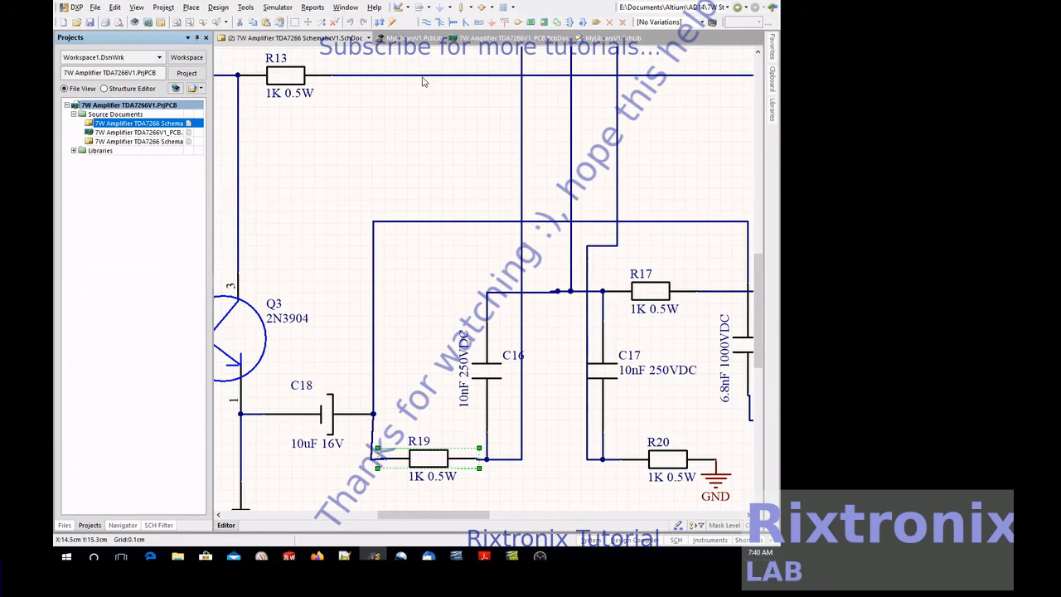
{"action": "left_click", "coordinate": [535, 39]}
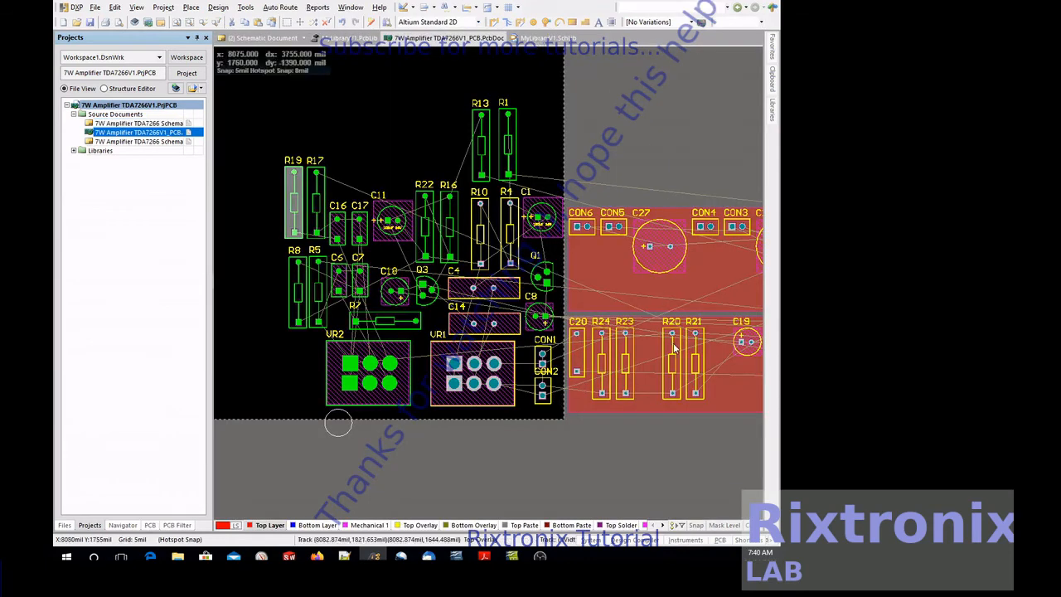
{"action": "left_click_drag", "start_coordinate": [673, 349], "coordinate": [359, 163]}
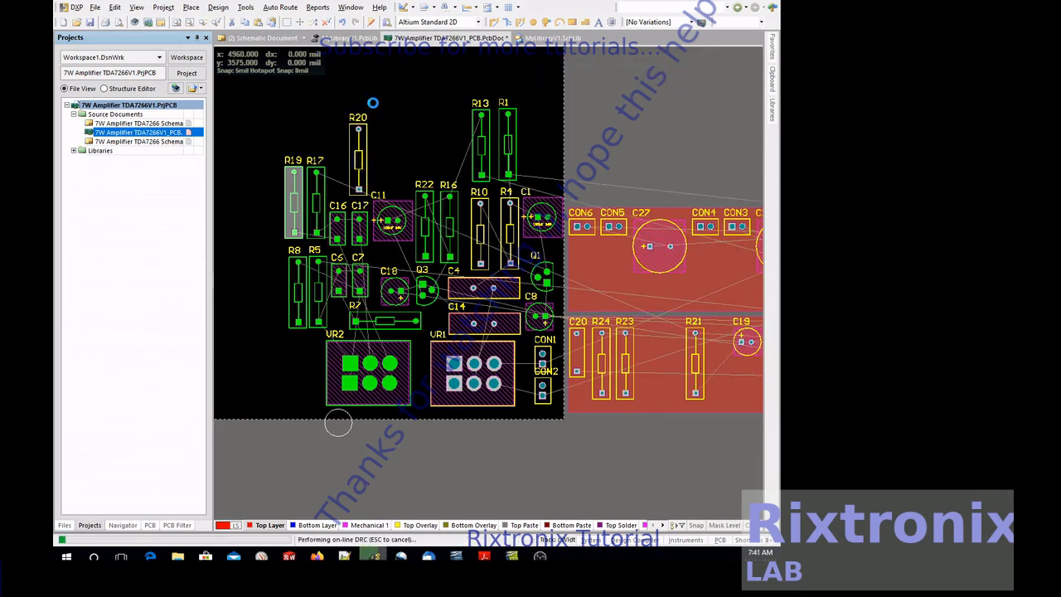
Review the schematic connections around VR2, C5 and VR3, and return to the unplaced components on the PCB.
{"action": "left_click", "coordinate": [246, 40]}
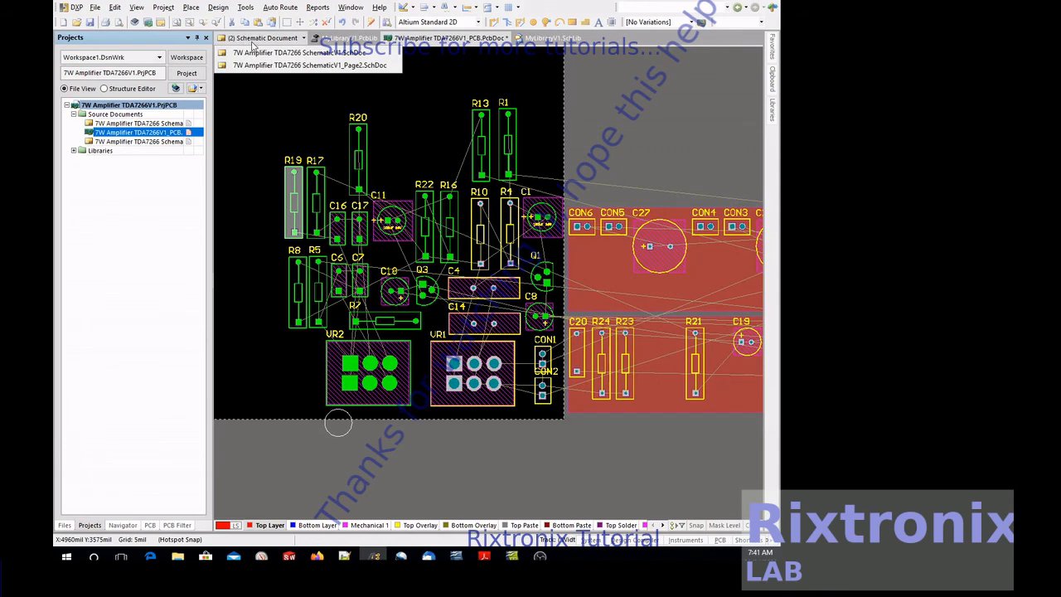
{"action": "left_click", "coordinate": [298, 52]}
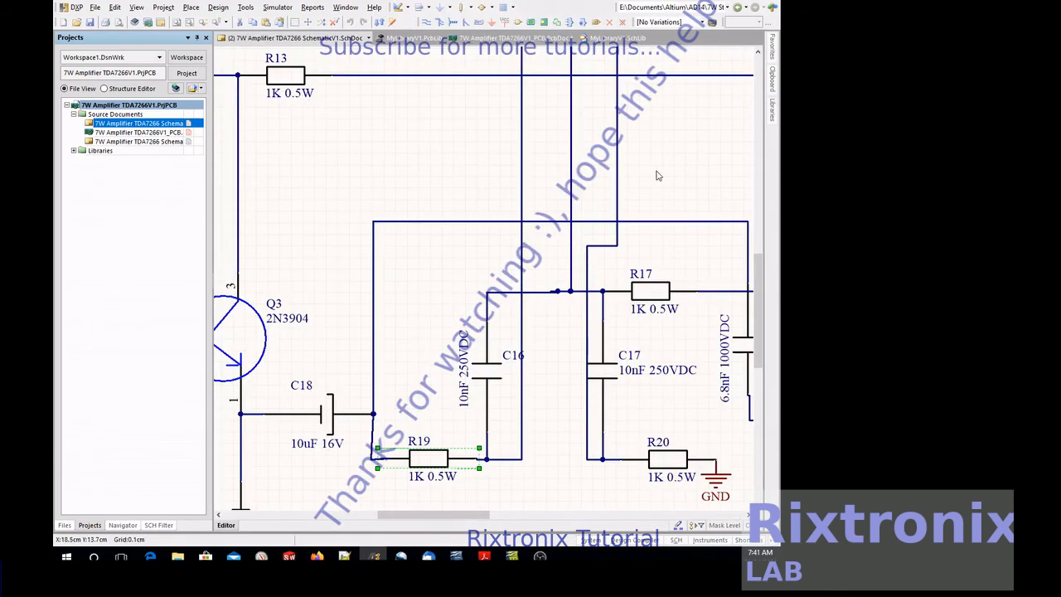
{"action": "right_click_drag", "start_coordinate": [694, 137], "coordinate": [548, 525]}
{"action": "right_click_drag", "start_coordinate": [547, 303], "coordinate": [528, 475]}
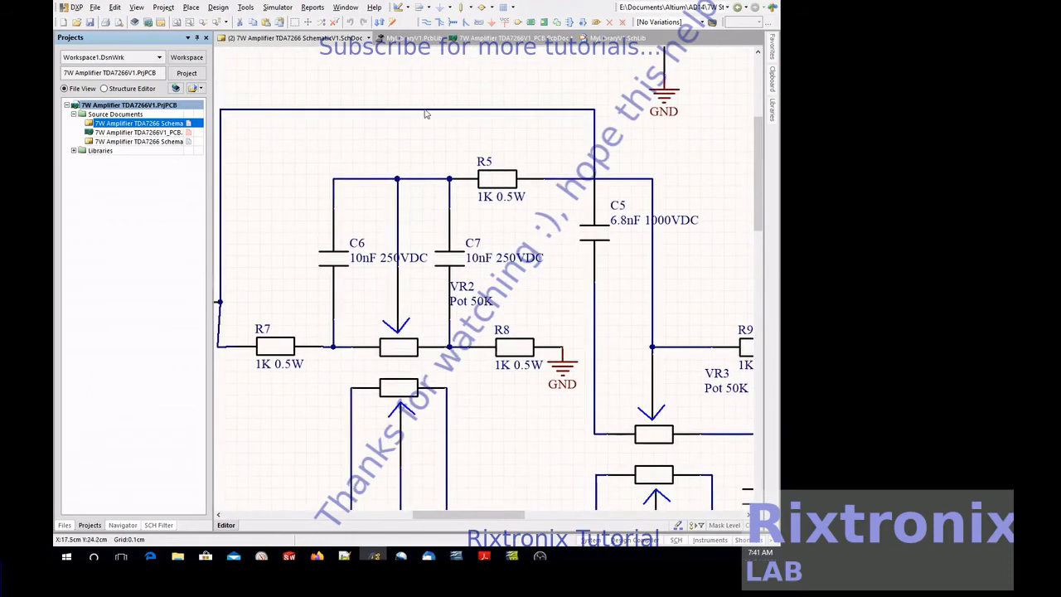
{"action": "left_click", "coordinate": [523, 38]}
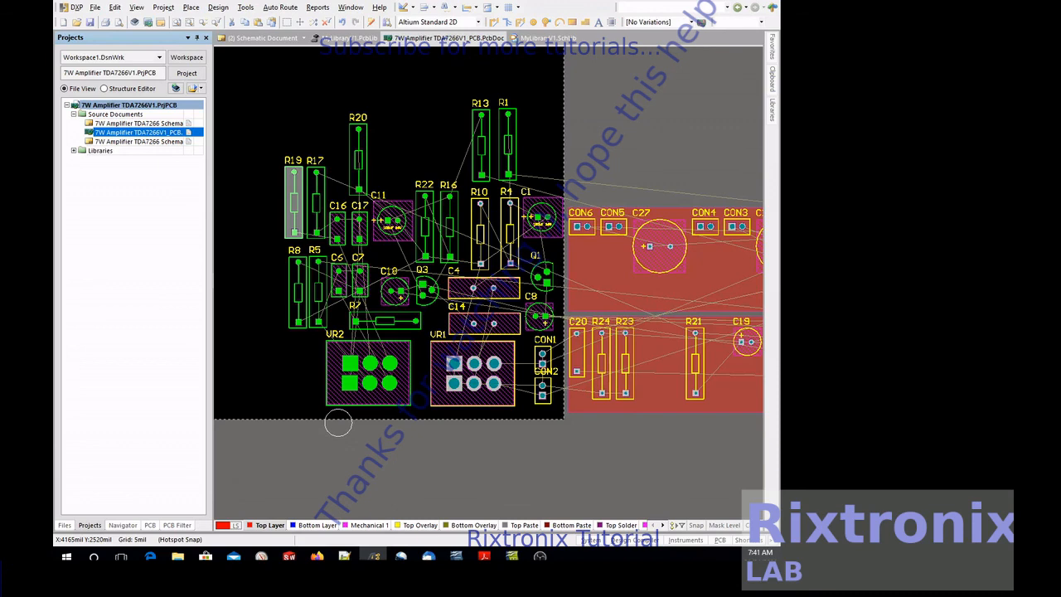
{"action": "right_click_drag", "start_coordinate": [670, 365], "coordinate": [332, 419]}
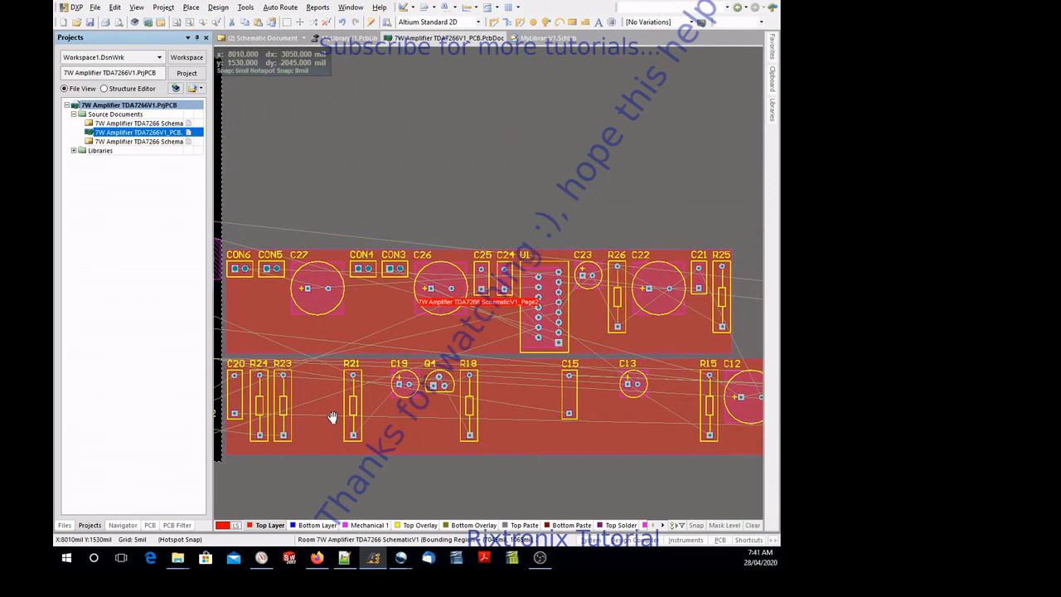